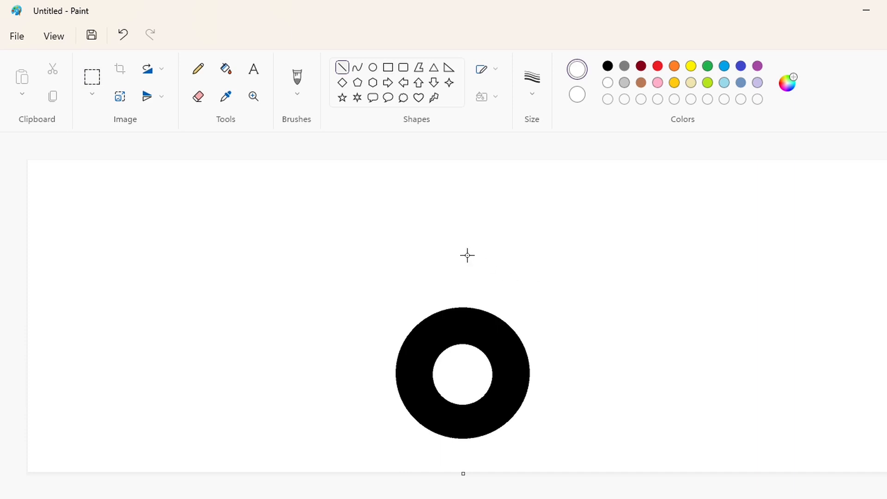
Cut the ring's right-hand side with a slanted white line and fill the severed piece white to form a C.
mouse_move(467, 255)
left_mouse_down()
mouse_move(525, 459)
mouse_move(509, 460)
left_mouse_up()
left_click_drag(462, 252, 477, 250)
left_click_drag(485, 301, 469, 300)
left_click(225, 69)
left_click(515, 344)
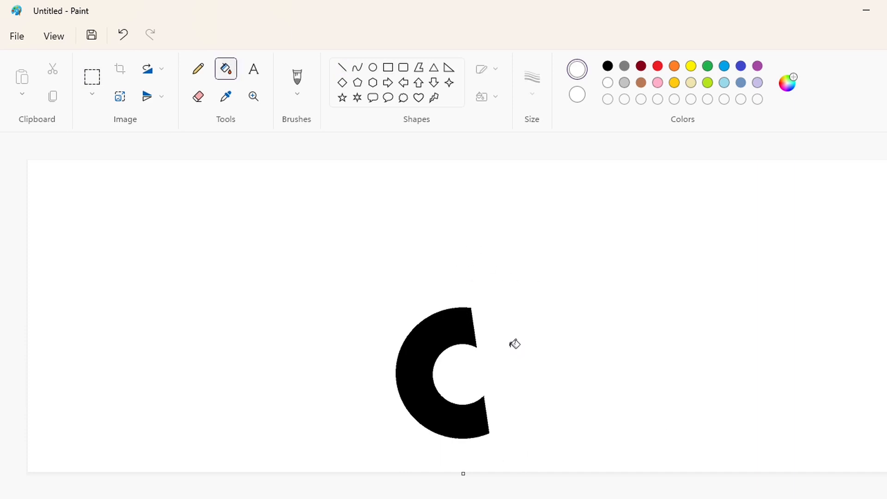
Paste a copy of the C shape in the left part of the canvas and erase the original with a white fill.
key("ctrl+c")
key("ctrl+v")
left_click_drag(277, 323, 242, 368)
left_click(268, 185)
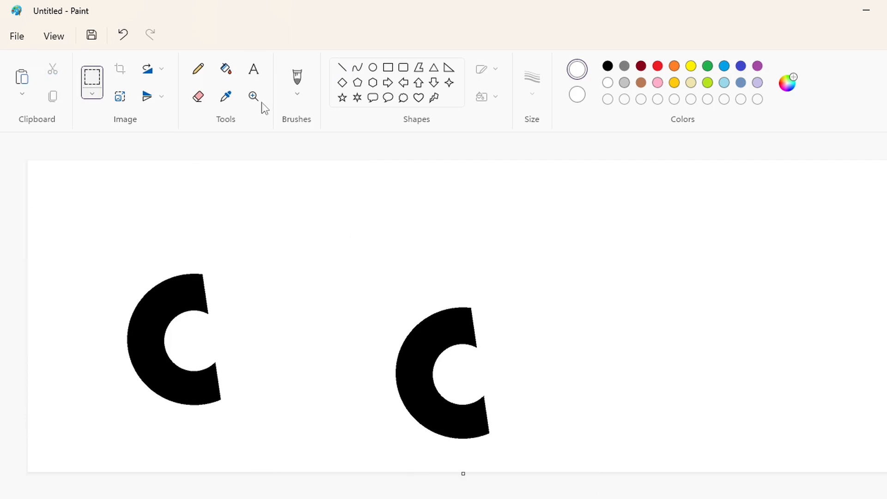
left_click(225, 68)
left_click(425, 333)
Draw a black circle against the opening of the C and fill it with black.
left_click(373, 67)
left_click_drag(272, 306, 366, 402)
left_click_drag(329, 371, 267, 354)
left_click_drag(303, 382, 306, 386)
left_click_drag(271, 354, 272, 350)
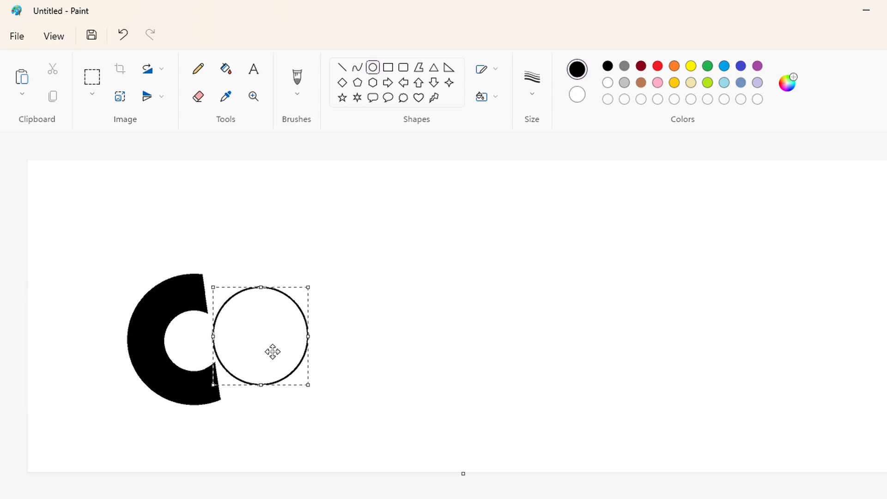
left_click(472, 356)
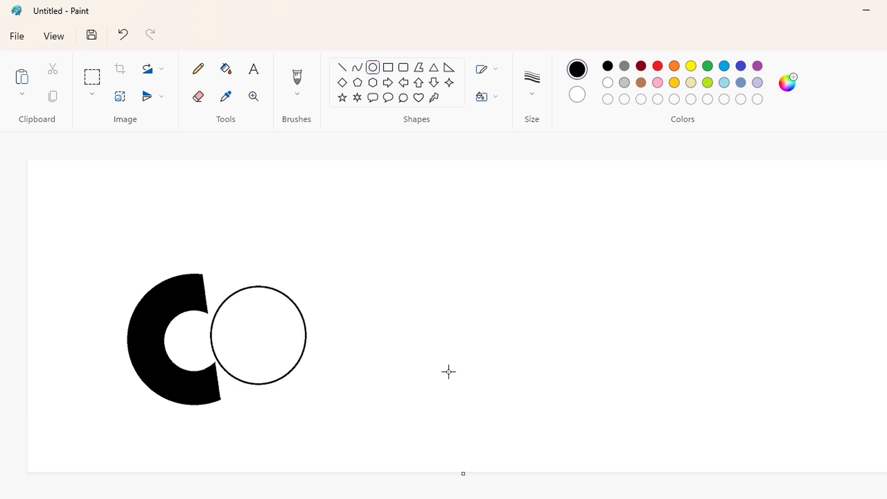
left_click(226, 69)
left_click(261, 317)
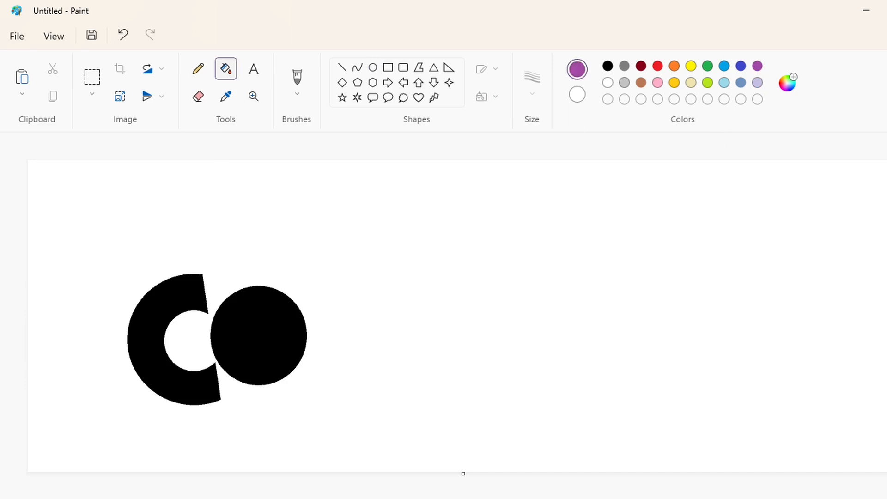
Draw a slanted purple line about as tall as the circle and place it in the blank area beside it.
scroll(569, 404, "up", 1)
left_click(346, 67)
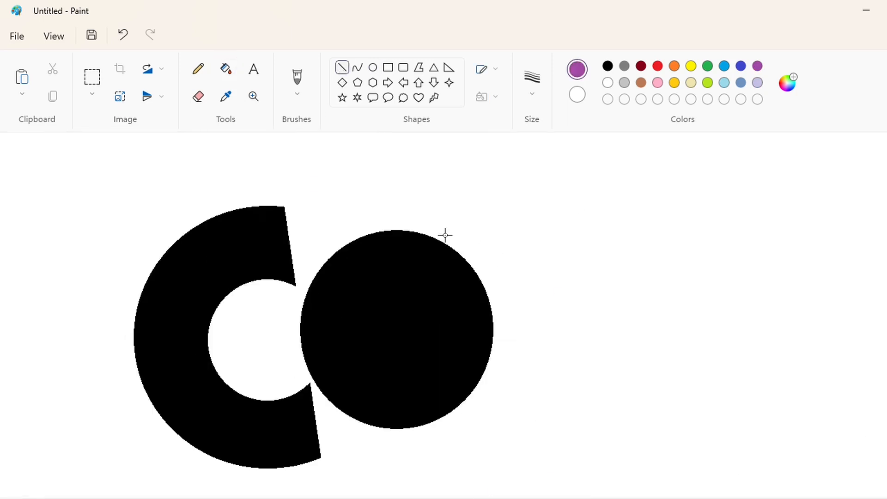
left_click_drag(469, 243, 426, 436)
mouse_move(444, 359)
left_mouse_down()
mouse_move(636, 356)
mouse_move(436, 366)
mouse_move(657, 356)
left_mouse_up()
left_click_drag(681, 239, 678, 235)
Using a transparent selection, paste two copies of the slanted line, one crossing the circle's right part and one just outside it.
left_click(92, 77)
left_click_drag(550, 206, 783, 476)
key("ctrl+c")
key("ctrl+v")
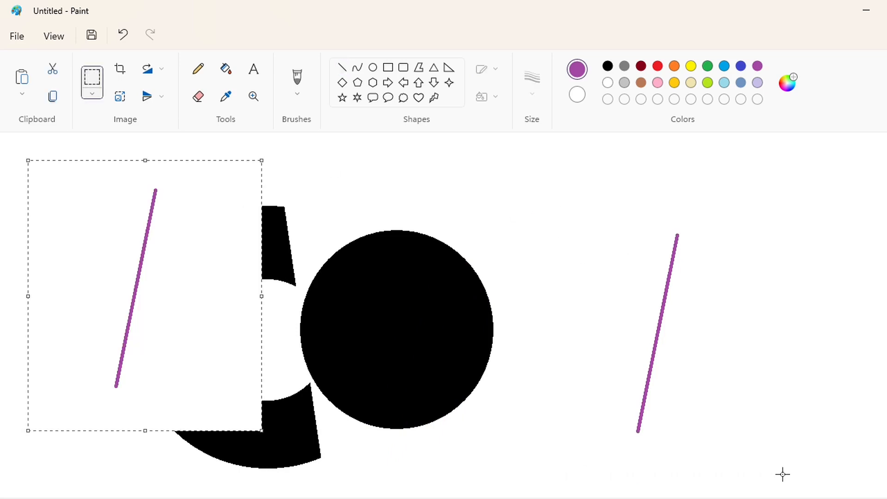
left_click(92, 94)
left_click(92, 209)
left_click_drag(141, 355, 455, 357)
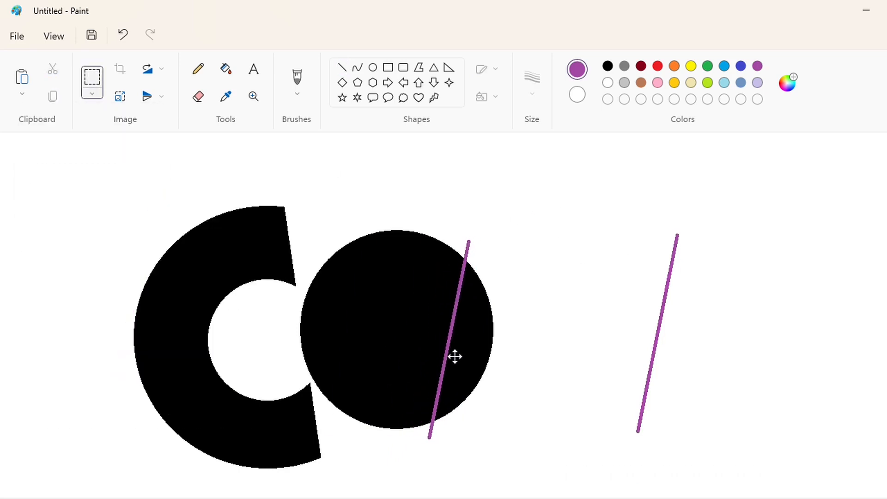
key("ctrl+v")
left_click_drag(135, 296, 509, 359)
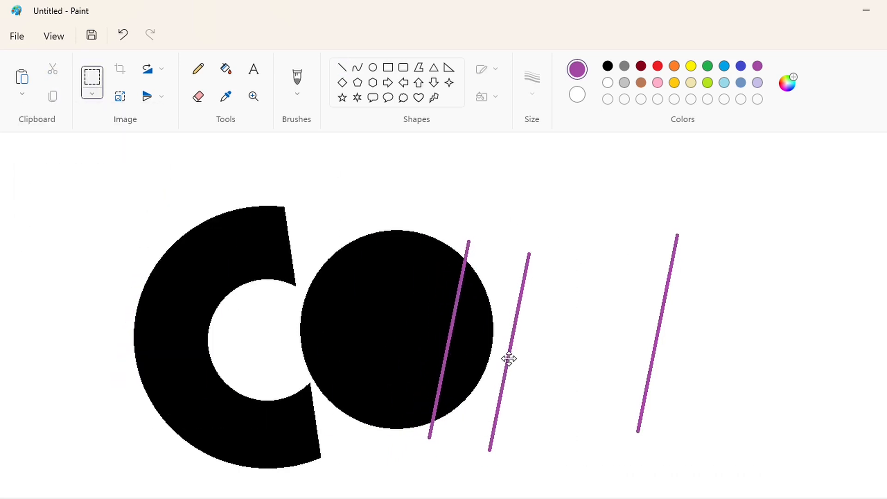
Close the two parallel lines into a slanted bar with purple end lines and fill the bar black as the a's stem.
left_click(342, 67)
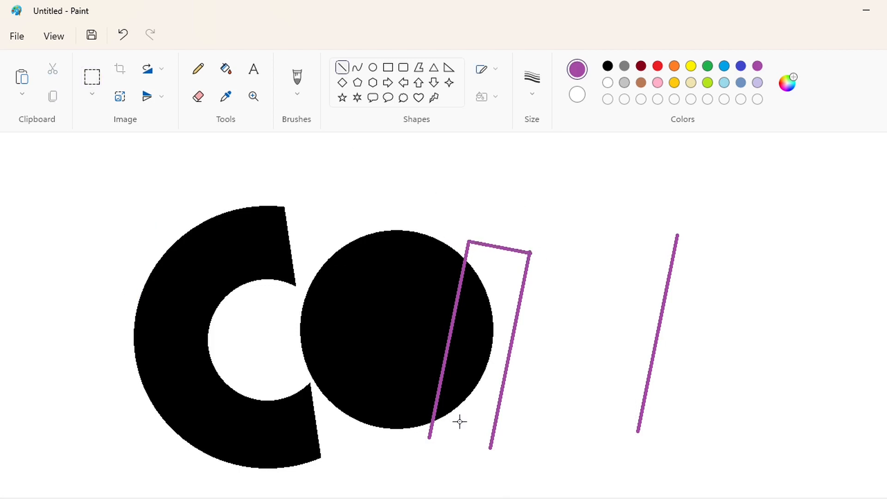
left_click(502, 295)
left_click(467, 323)
left_click(608, 65)
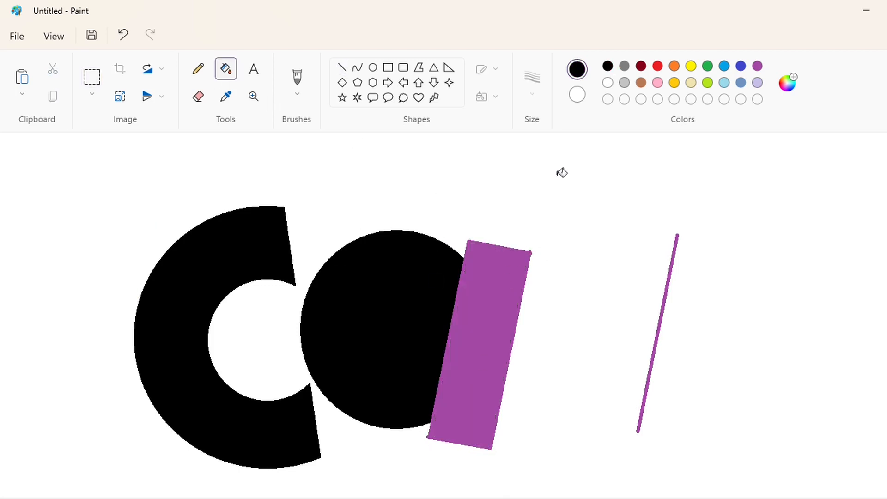
left_click(499, 296)
Draw a white oval inside the a's black circle, slightly toward the stem.
left_click(342, 67)
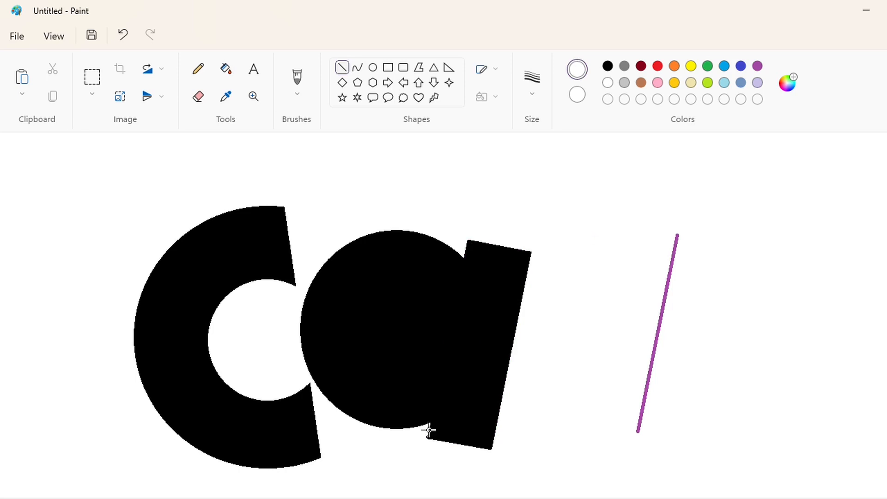
left_click_drag(370, 299, 454, 387)
left_click_drag(462, 290, 466, 283)
left_click_drag(440, 331, 431, 332)
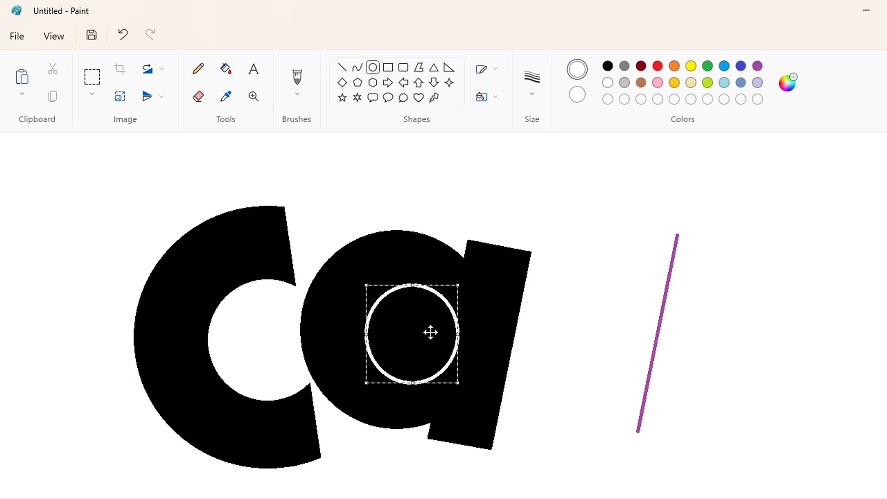
Turn the oval's white outline black and fill its interior white, using red as a temporary interior fill.
left_click(226, 69)
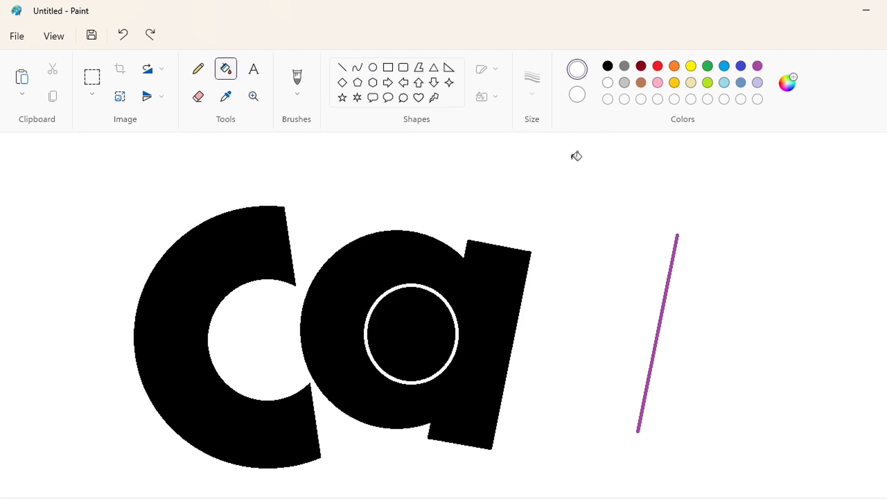
left_click(658, 66)
left_click(412, 335)
left_click(608, 65)
left_click(455, 319)
left_click(607, 82)
left_click(426, 323)
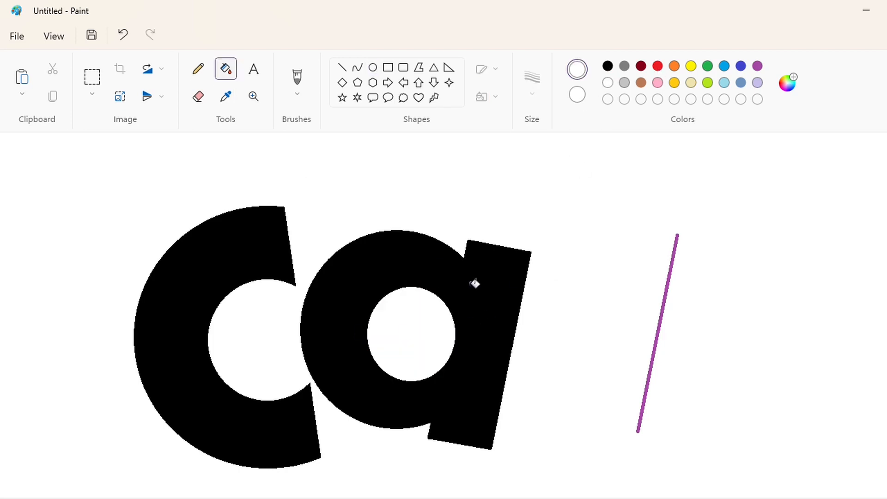
Erase the spare slanted line with a white fill and draw a long horizontal purple baseline from the foot of the a's stem.
left_click(672, 290)
left_click(342, 67)
left_click(757, 66)
scroll(400, 428, "right", 5)
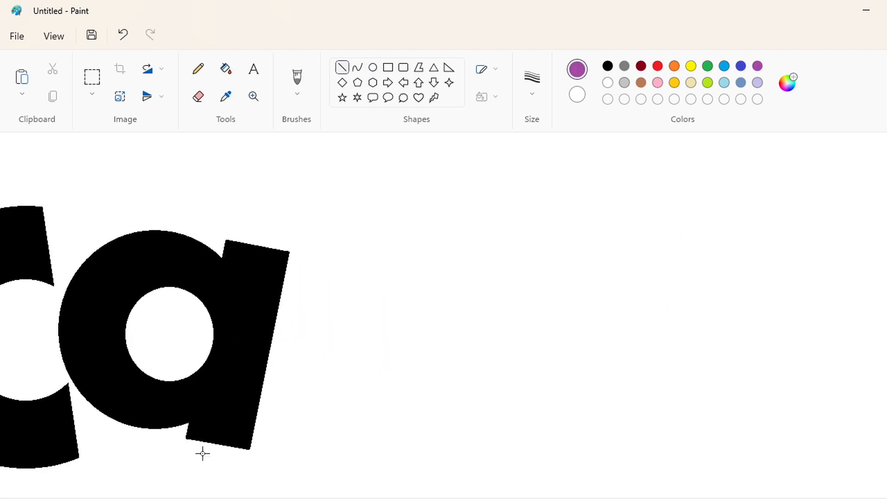
left_click_drag(225, 453, 886, 452)
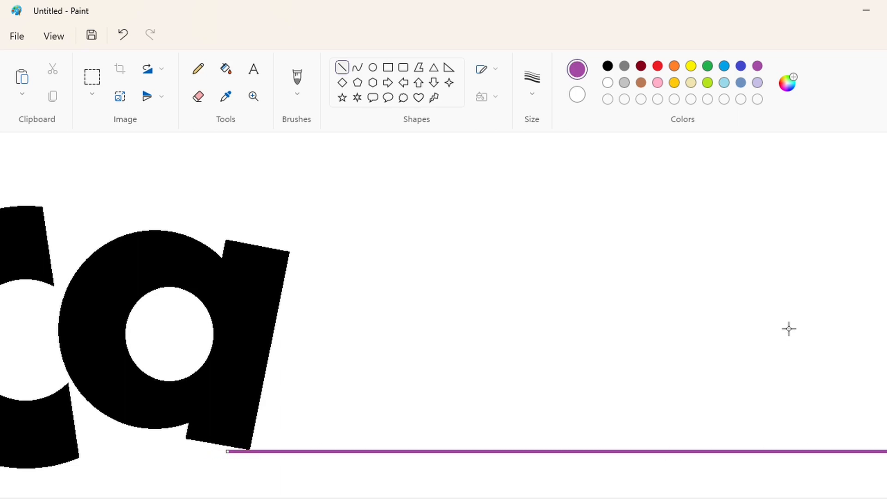
Draw a tall narrow rectangle crossing the baseline to the right of the a and fill it solid black.
scroll(713, 296, "down", 2)
mouse_move(396, 231)
left_mouse_down()
mouse_move(434, 368)
mouse_move(428, 401)
left_mouse_up()
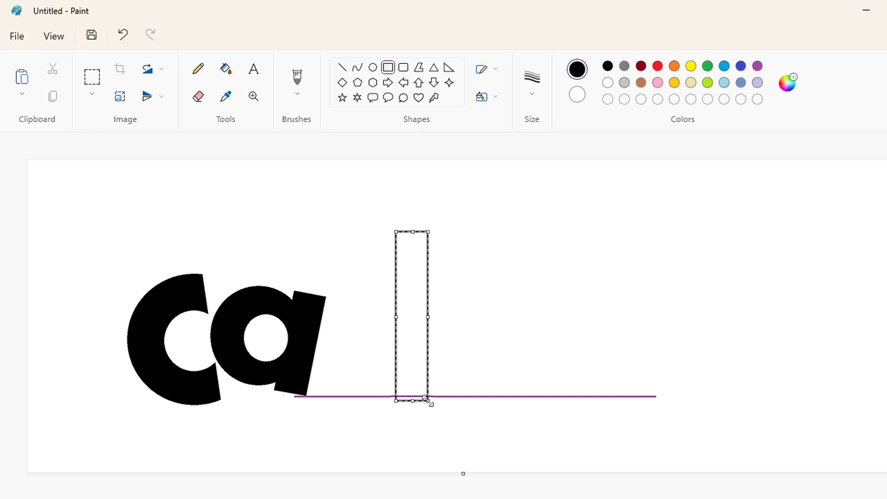
left_click_drag(428, 328, 432, 328)
left_click(481, 323)
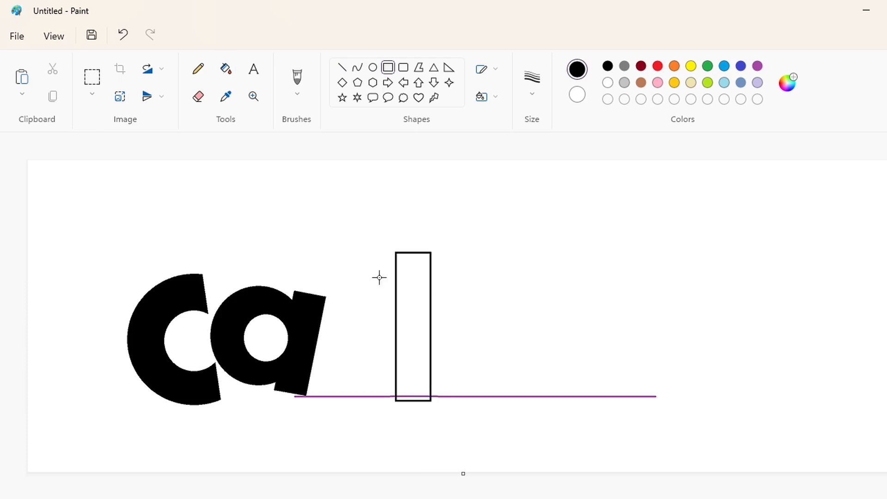
left_click(225, 68)
left_click(411, 287)
scroll(534, 370, "up", 1)
left_click(534, 366)
left_click(535, 361)
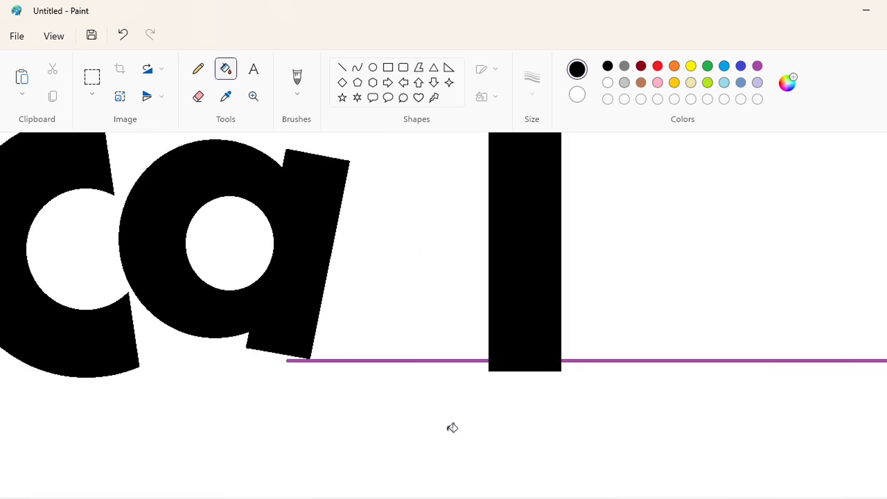
Copy the black bar, paste it in the blank area beyond the baseline and erase the guide-line fragment beside it with white.
scroll(451, 428, "up", 2)
left_click(92, 77)
key("ctrl+c")
left_click(623, 463)
key("ctrl+v")
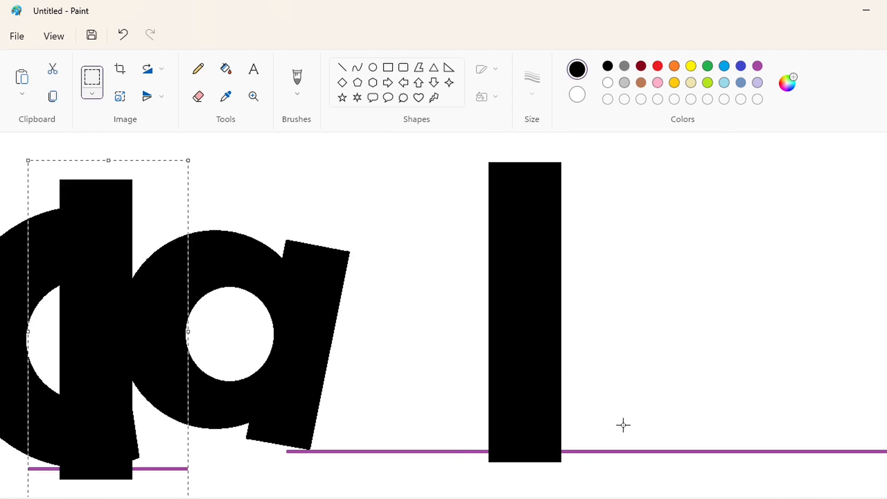
key("ctrl+z")
scroll(793, 469, "up", 3)
scroll(793, 469, "right", 5)
key("ctrl+v")
left_click_drag(120, 322, 619, 317)
left_click(225, 69)
left_click(608, 83)
left_click(553, 463)
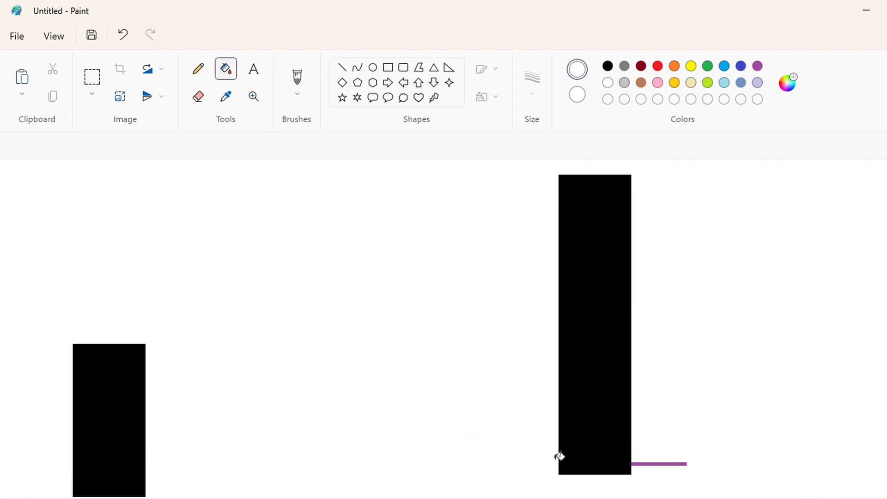
Copy the cleaned bar and undo the pasted copy and the original bar.
left_click(92, 77)
key("ctrl+z")
key("ctrl+z")
key("ctrl+z")
key("ctrl+z")
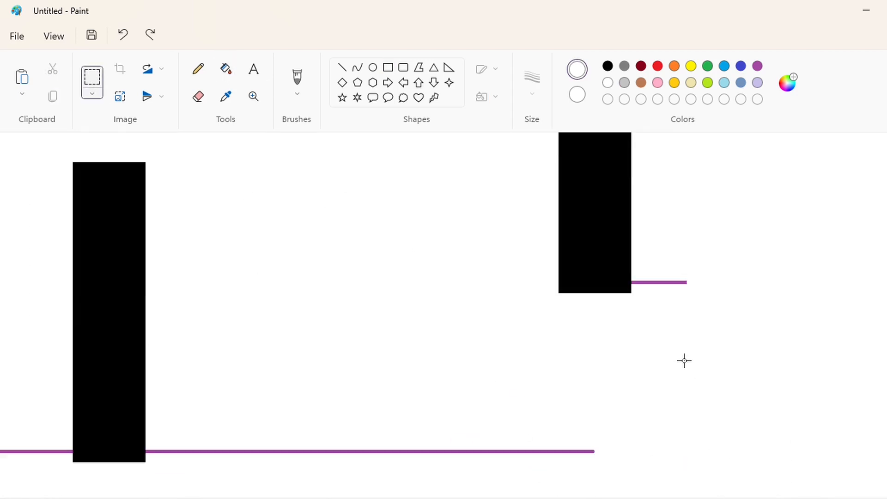
Paste the cleaned bar just right of the a and stand it on the purple baseline.
key("ctrl+v")
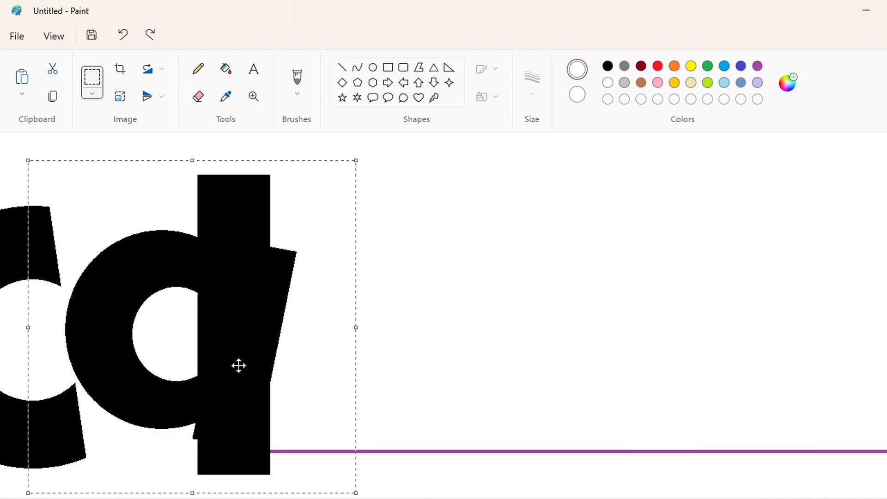
left_click_drag(239, 365, 354, 339)
key("Down")
key("Down")
key("Down")
key("Down")
key("Left")
key("Left")
left_click(602, 337)
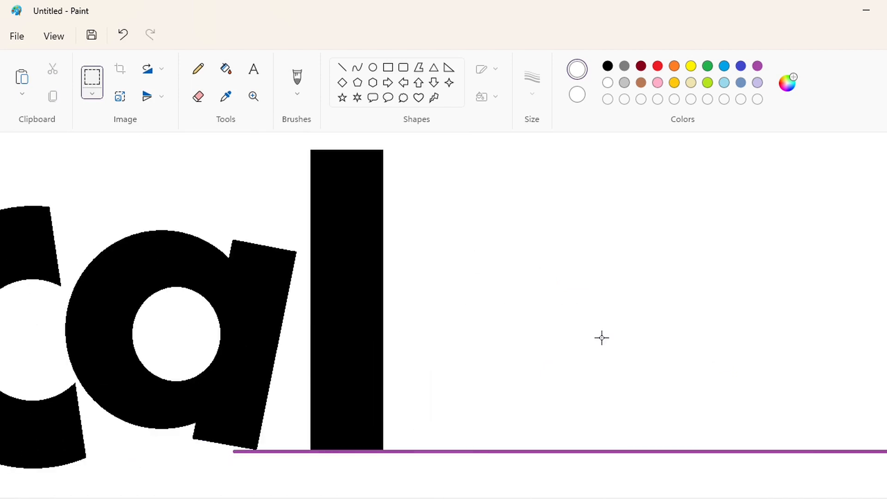
Paste a second bar and align it flush against the first one, standing on the baseline.
key("ctrl+v")
left_click_drag(218, 323, 417, 290)
key("Left")
key("Left")
key("Left")
key("Left")
key("Left")
key("Left")
key("Left")
key("Left")
key("Down")
key("Down")
key("Down")
key("Down")
key("Down")
key("Down")
key("Down")
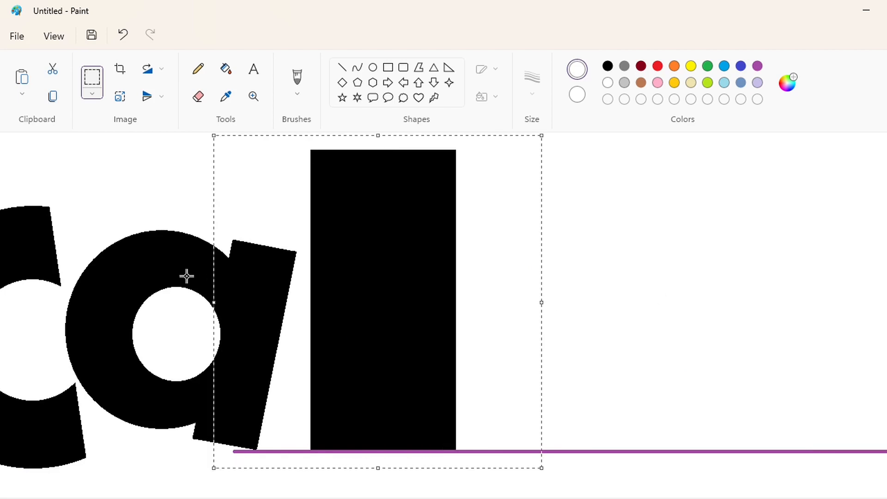
Shift the second bar right to leave a narrow gap between it and the first bar.
key("Right")
key("Right")
key("Right")
key("Right")
key("Right")
key("Right")
key("Right")
key("Right")
key("Right")
key("Right")
key("Right")
key("Right")
key("Right")
key("Right")
key("Right")
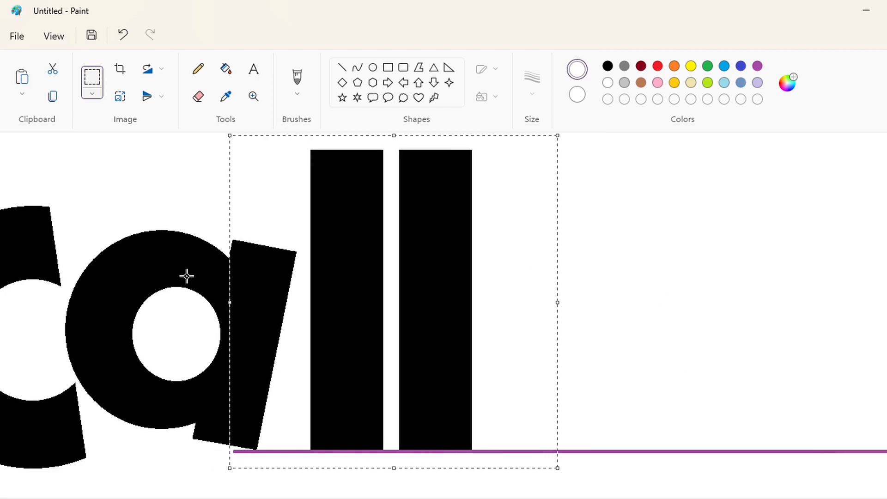
left_click(695, 303)
key("ctrl+v")
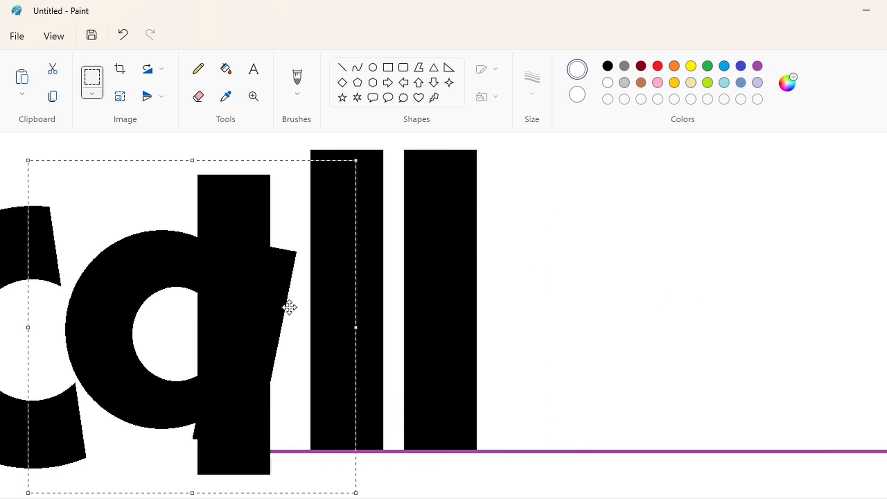
left_click_drag(290, 307, 521, 311)
key("Left")
key("Left")
key("Left")
key("Left")
key("Left")
key("ctrl+z")
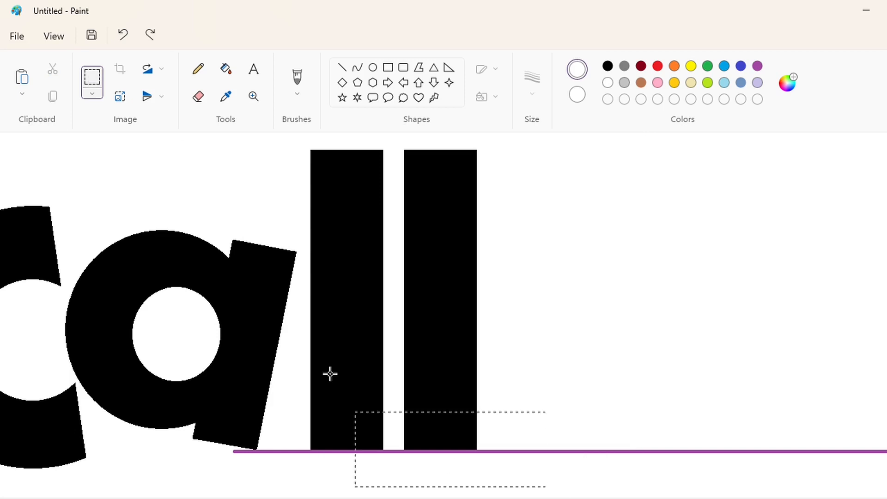
Paste a copy of the two bars over the second bar to form an equally spaced third bar on the baseline.
key("ctrl+v")
left_click_drag(135, 278, 503, 276)
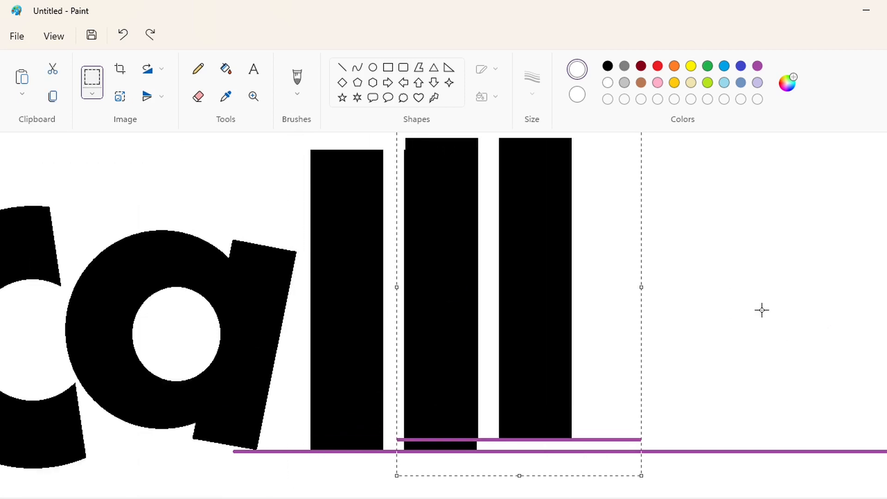
key("Down")
key("Down")
key("Down")
key("Down")
key("Down")
key("Down")
key("Down")
key("Down")
Shorten the first bar to about the height of the a's stem by cutting it with a white line and filling its upper part white.
left_click(342, 67)
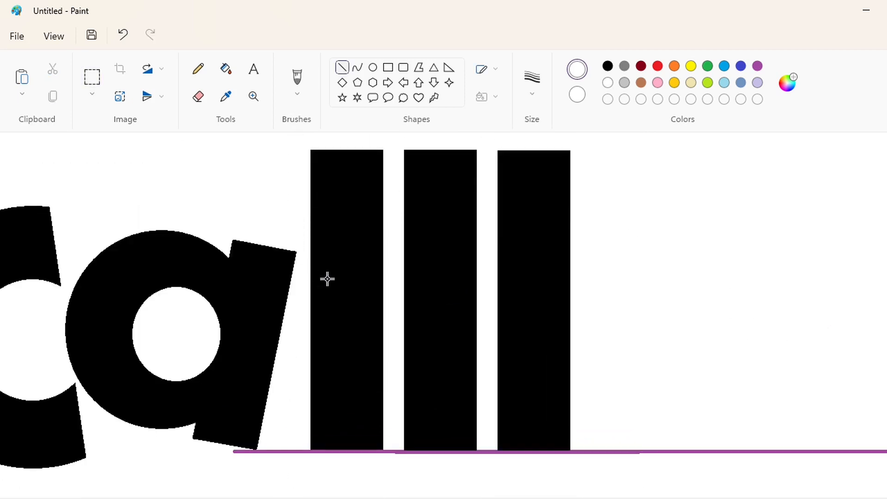
left_click(227, 67)
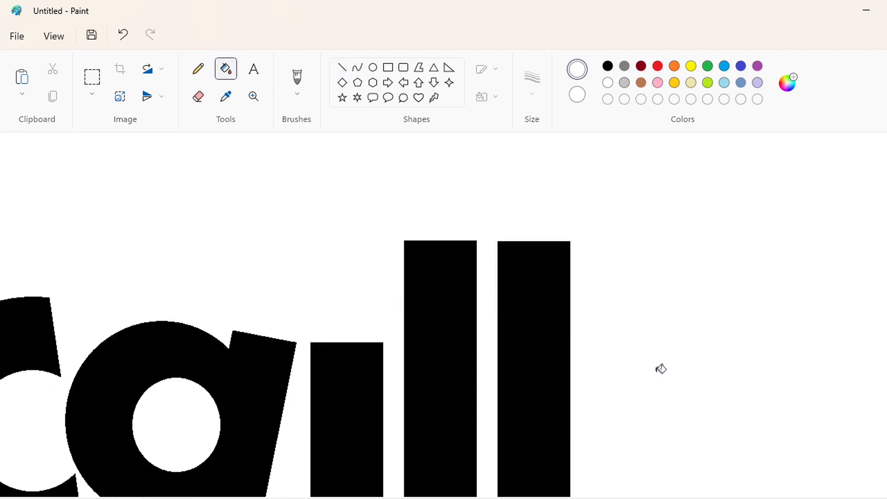
Draw a purple circle as wide as the i's stem and raise it above the stem, level with the tall bars' tops.
left_click(372, 67)
left_click(758, 66)
scroll(301, 206, "down", 2)
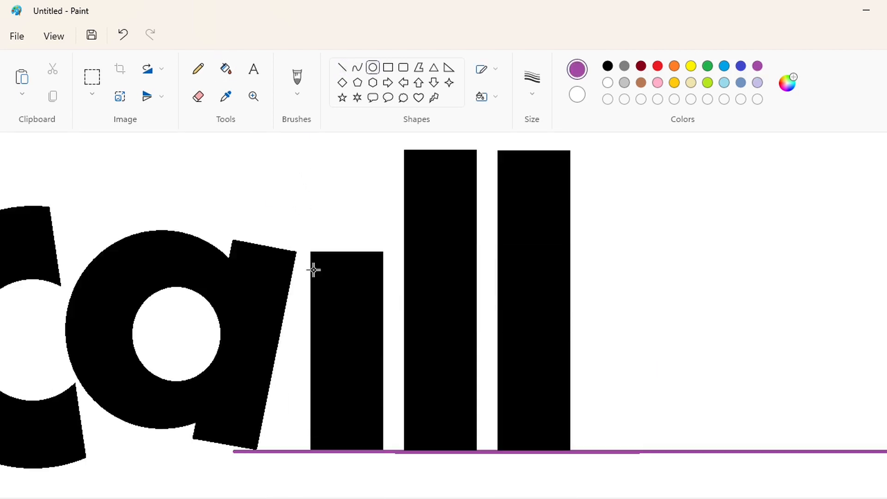
left_click_drag(313, 270, 383, 315)
left_click_drag(352, 335, 351, 337)
key("Up")
key("Up")
key("Up")
key("Up")
key("Up")
key("Up")
key("Up")
key("Up")
key("Up")
key("Up")
key("Up")
key("Up")
key("Up")
key("Up")
key("Up")
key("Up")
key("Up")
key("Up")
key("Up")
key("Up")
left_click_drag(347, 219, 350, 222)
Fill the i's dot and its purple outline solid black.
left_click(222, 74)
left_click(347, 187)
left_click(608, 66)
left_click(347, 188)
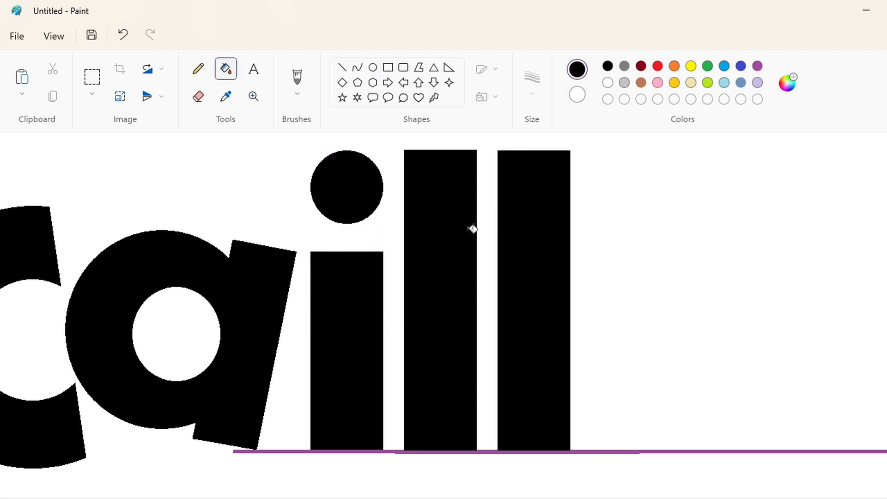
Draw a blue circle fitted to the a's round bowl and move it onto the baseline just after the second l.
scroll(676, 292, "up", 2)
scroll(676, 293, "down", 2)
left_click(373, 67)
left_click_drag(81, 261, 270, 442)
left_click_drag(186, 395, 172, 374)
left_click_drag(257, 330, 264, 333)
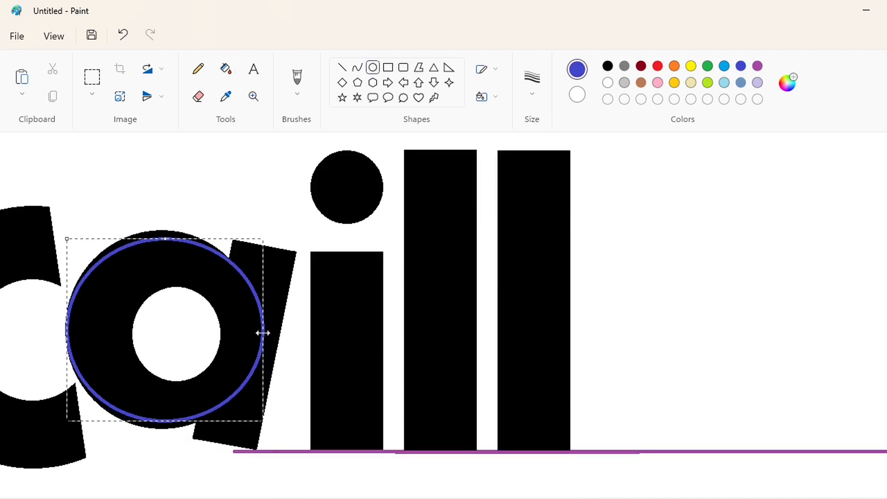
left_click_drag(165, 240, 166, 230)
left_click_drag(163, 422, 163, 429)
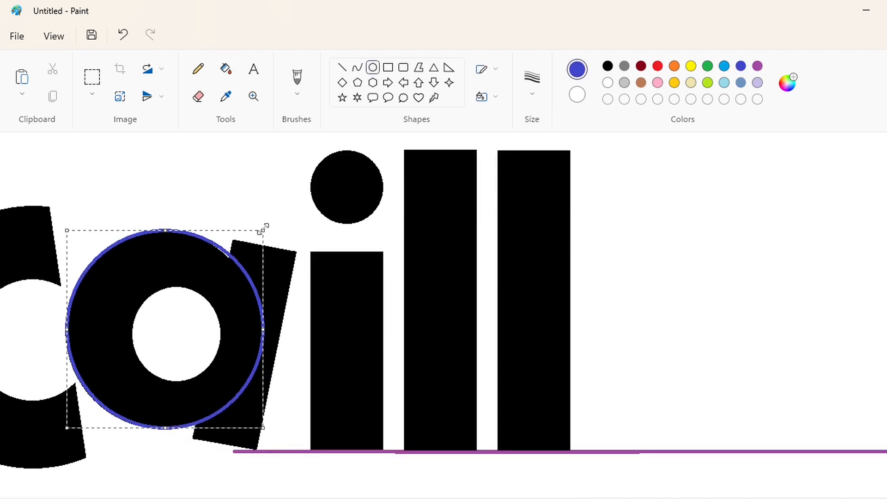
left_click_drag(165, 324, 434, 337)
left_click_drag(441, 373, 692, 374)
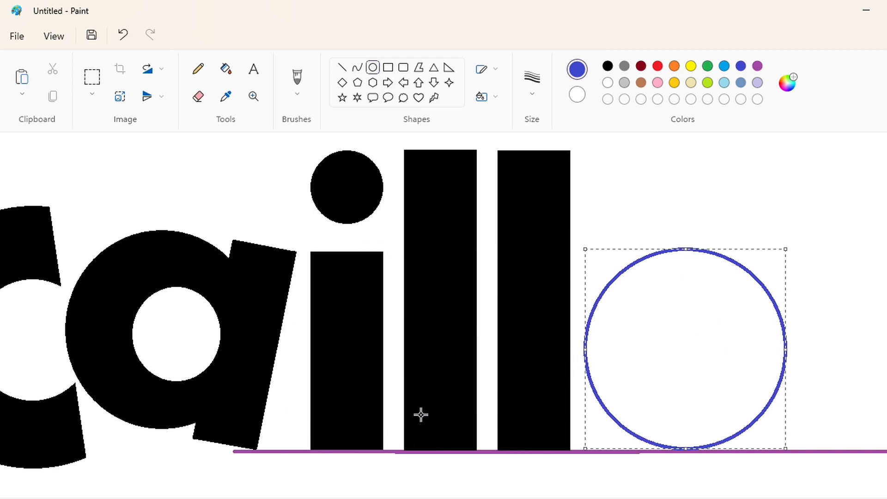
Fill the blue circle after the second l and its outline solid black.
left_click(226, 69)
left_click(649, 368)
left_click(607, 66)
left_click(649, 369)
Draw a small white circle centred in the black disc and fill it white to form the o's hole.
left_click_drag(536, 498, 666, 497)
left_click(608, 82)
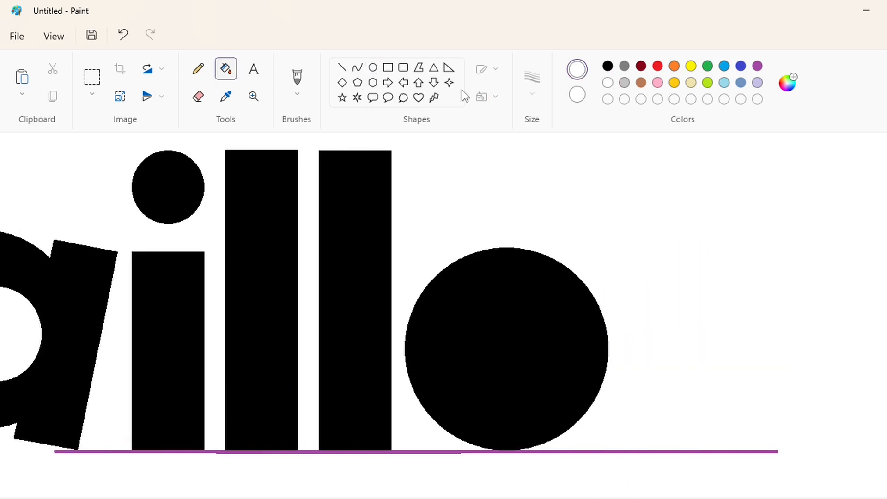
left_click(373, 67)
mouse_move(466, 309)
left_mouse_down()
mouse_move(526, 386)
mouse_move(612, 394)
left_mouse_up()
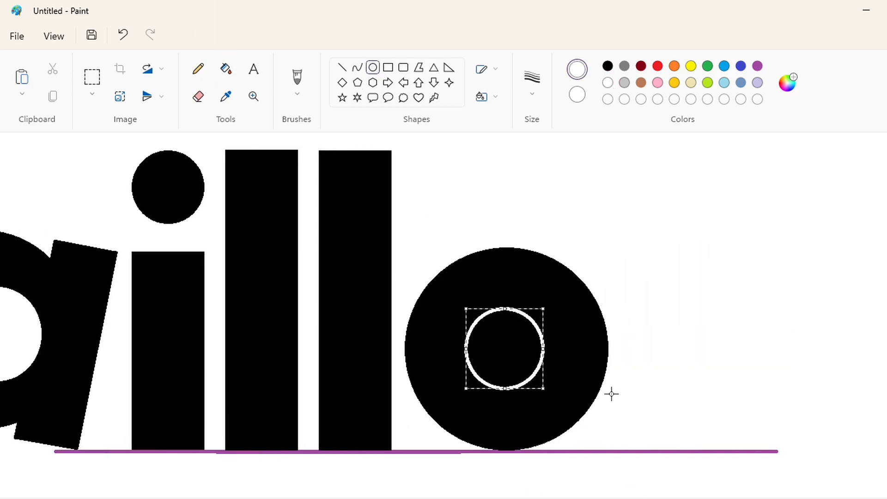
key("Right")
key("Right")
key("Right")
key("Down")
left_click(226, 69)
left_click(536, 350)
Copy the o with its piece of baseline and paste it on the empty canvas well to the right of the word.
key("ctrl+Page_Down")
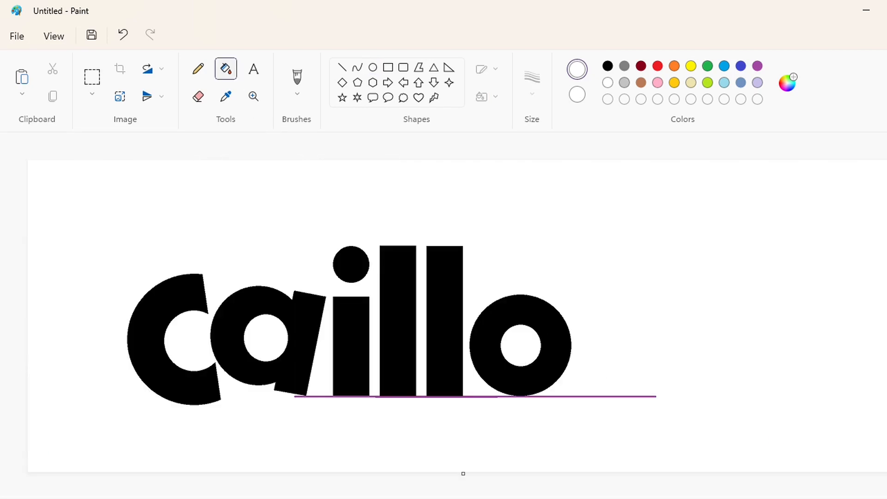
scroll(723, 359, "up", 1)
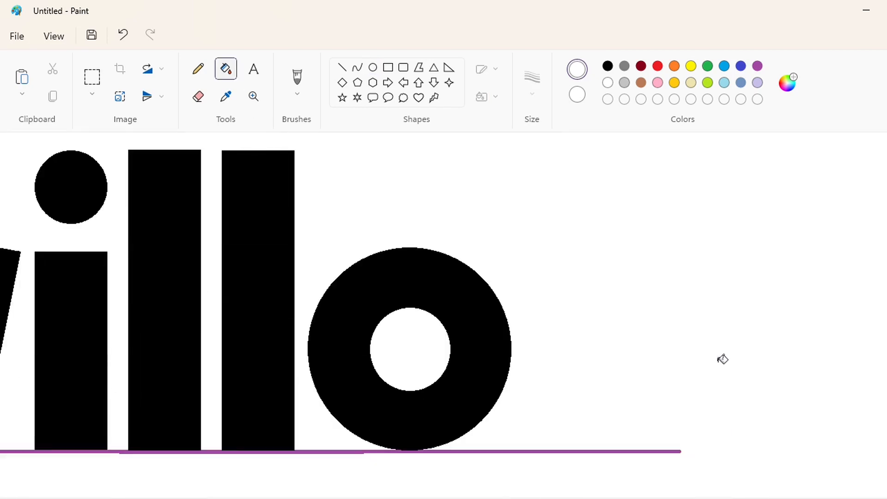
left_click(92, 77)
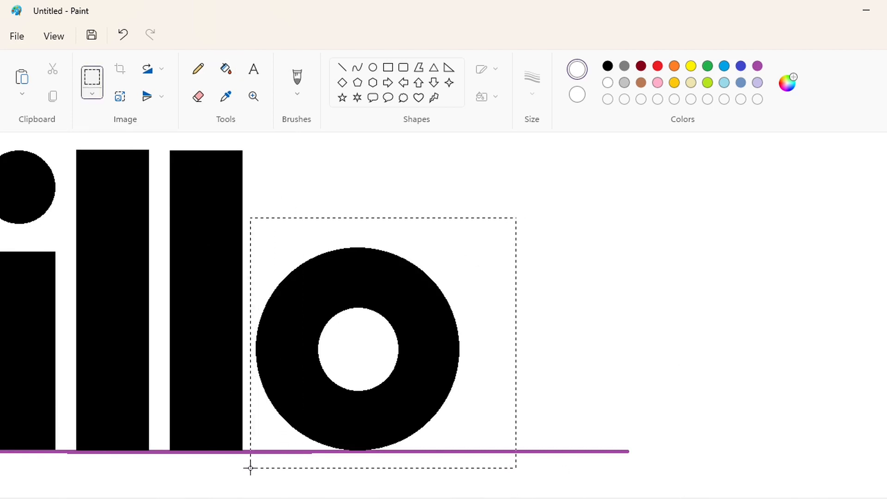
left_click_drag(250, 468, 251, 468)
left_click(591, 339)
key("ctrl+Page_Down")
left_click_drag(465, 238, 855, 242)
key("ctrl+Page_Up")
left_click_drag(414, 497, 693, 497)
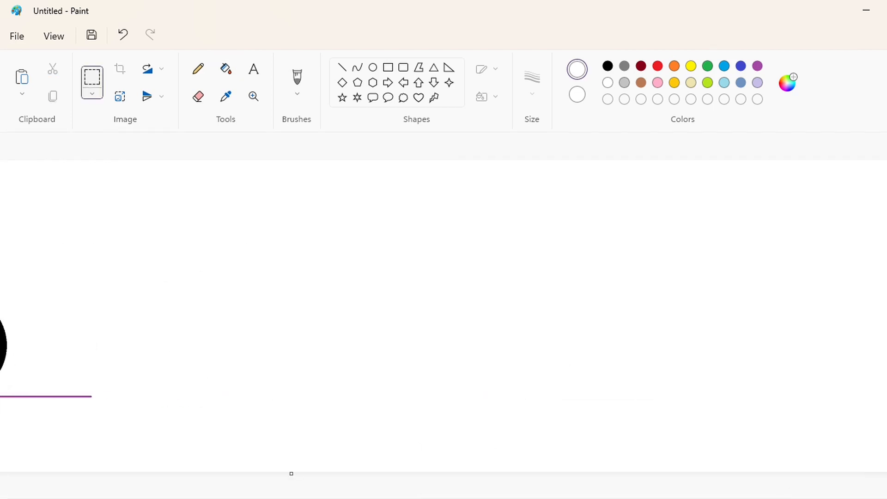
key("ctrl+v")
left_click_drag(90, 220, 390, 322)
left_click(604, 323)
key("ctrl+Page_Up")
scroll(444, 315, "right", 5)
Try a slanted black line beside the copied o and place a clean copy of it on the empty canvas without the baseline.
left_click(342, 68)
left_click(608, 66)
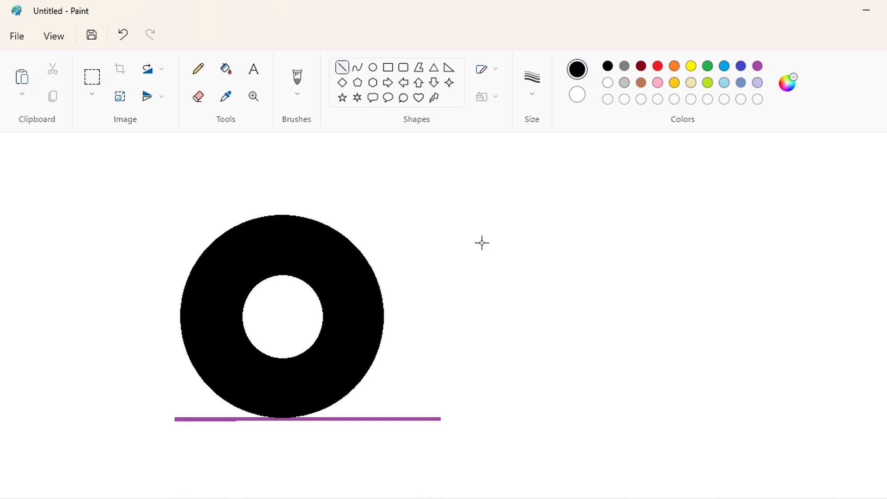
mouse_move(380, 246)
left_mouse_down()
mouse_move(412, 411)
mouse_move(405, 389)
left_mouse_up()
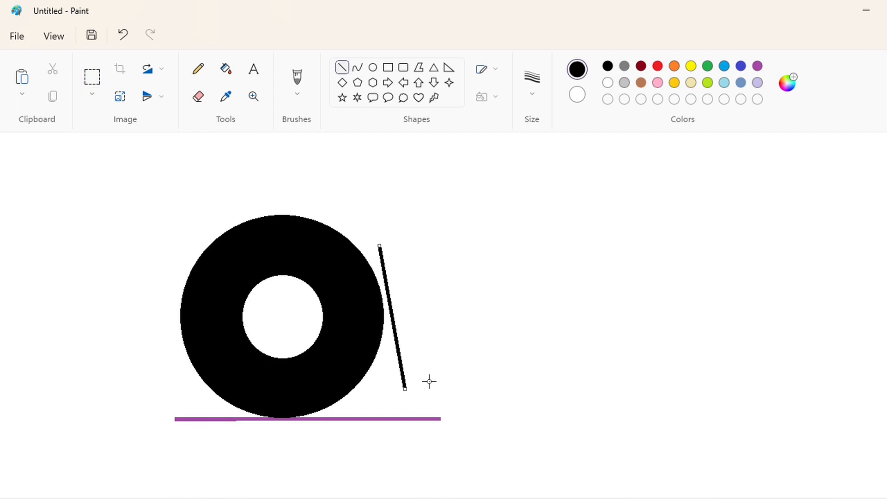
left_click(92, 76)
left_click_drag(462, 214, 323, 428)
key("ctrl+c")
key("ctrl+v")
left_click_drag(97, 275, 820, 314)
left_click(226, 69)
left_click(608, 82)
left_click(795, 314)
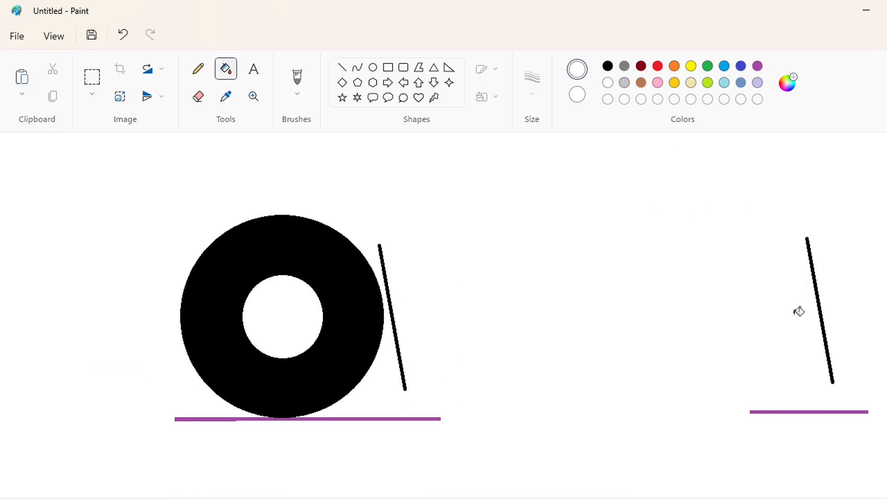
left_click(809, 411)
Try a parallel copy of the black line beside the copied o, and undo all the black lines.
left_click(92, 77)
left_click_drag(728, 191, 885, 428)
key("ctrl+c")
key("ctrl+v")
left_click_drag(123, 277, 447, 304)
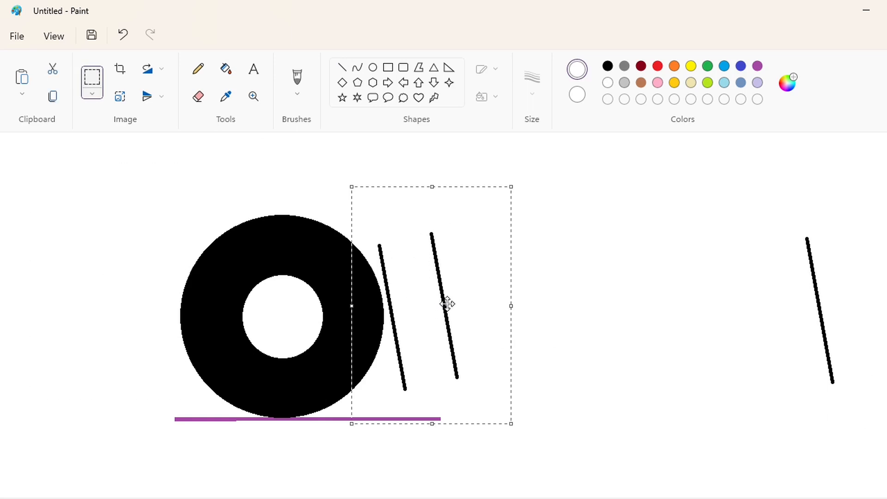
key("ctrl+z")
key("ctrl+z")
key("ctrl+z")
key("ctrl+z")
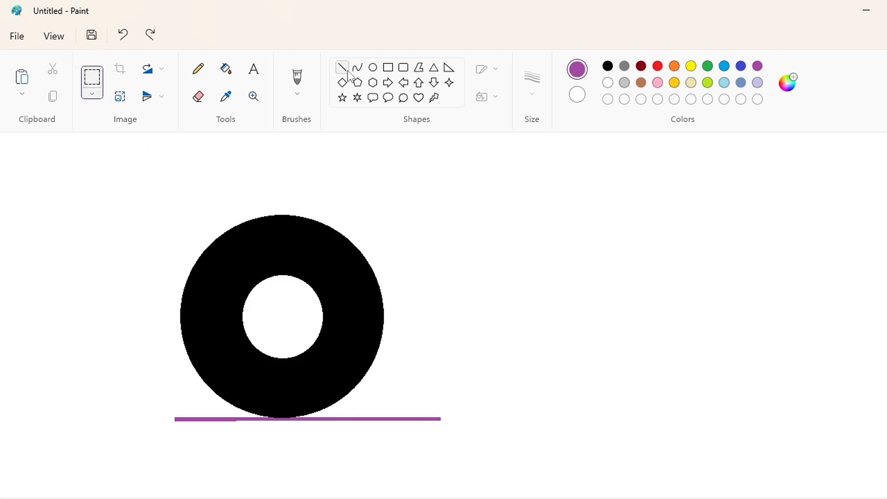
Draw a steep slanted purple line on the empty canvas to the right of the copied o and select it for copying.
key("ctrl+y")
key("ctrl+y")
key("ctrl+y")
key("ctrl+y")
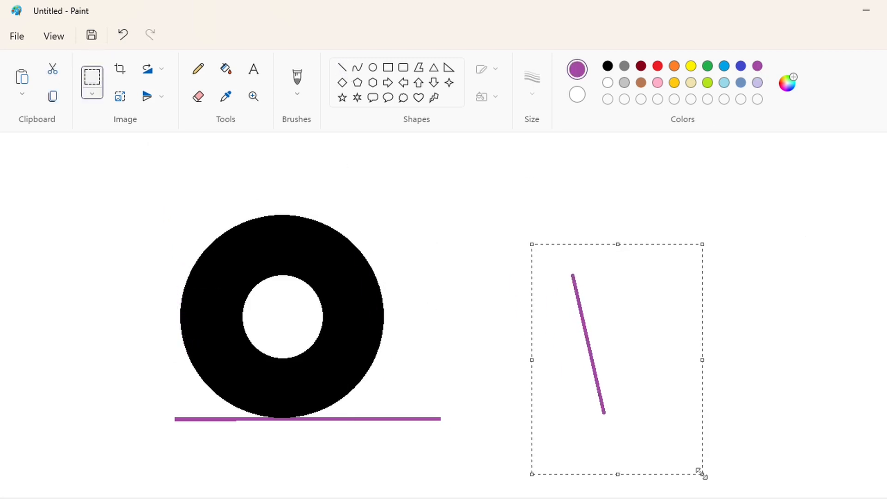
Paste two copies of the slanted purple line so they touch the copied o's left and right outer edges.
key("ctrl+v")
left_click_drag(88, 284, 176, 299)
key("Right")
key("Right")
key("Right")
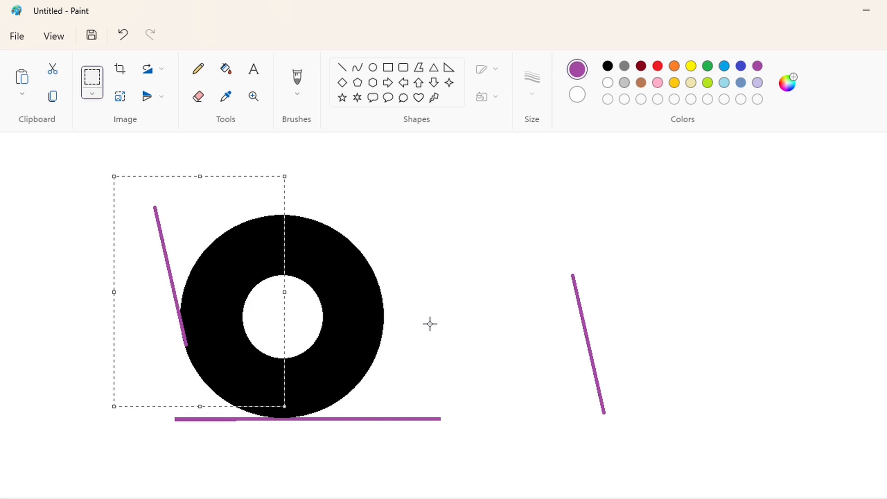
left_click(429, 324)
key("ctrl+v")
left_click_drag(78, 260, 354, 238)
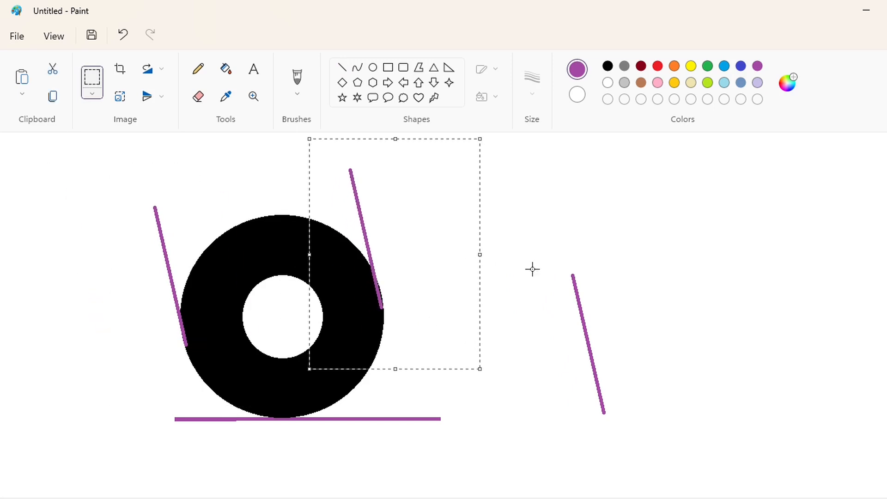
Paste two more copies of the slanted line so they touch the left and right edges of the copied o's hole.
left_click(546, 259)
key("ctrl+v")
left_click_drag(188, 289, 327, 286)
key("Down")
key("Down")
key("Down")
key("Right")
key("Right")
key("Right")
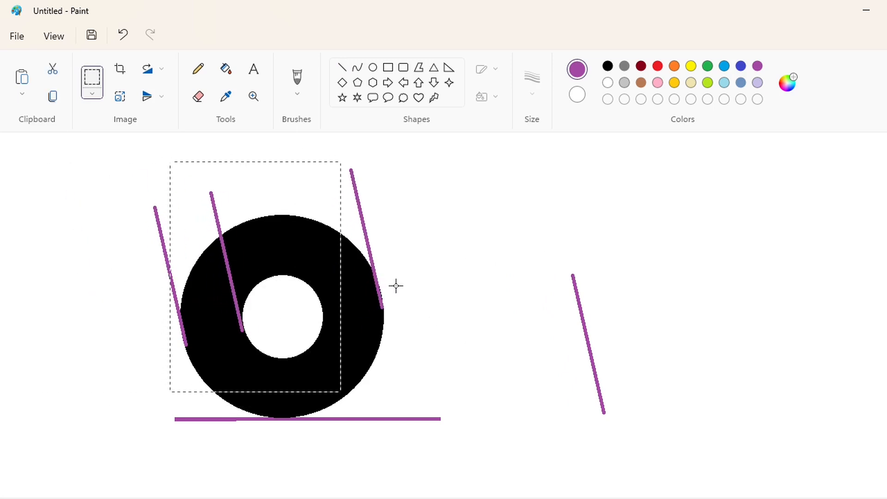
key("ctrl+v")
left_click_drag(110, 286, 334, 270)
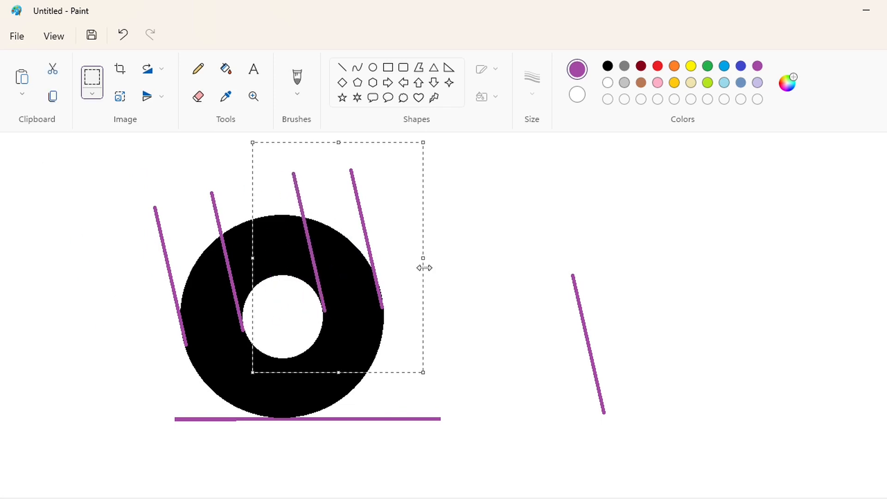
Close the slanted lines with a purple line across their upper ends and fill the areas above the ring in both stems purple.
scroll(378, 149, "up", 2)
left_click(342, 67)
left_click_drag(148, 298, 388, 252)
left_click(226, 68)
left_click(198, 303)
left_click(329, 296)
Try filling the ring's body purple and the black part between the stems white, and undo both fills.
left_click(355, 398)
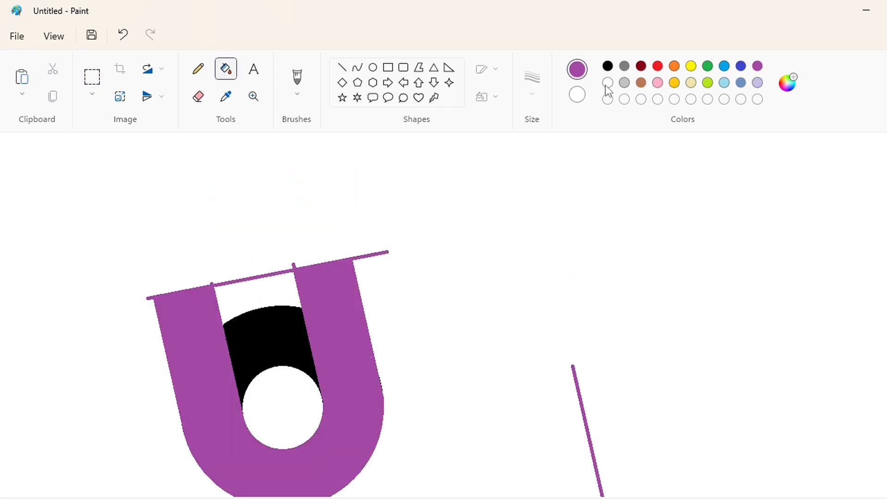
left_click(608, 82)
left_click(265, 326)
scroll(411, 265, "down", 2)
key("ctrl+z")
key("ctrl+z")
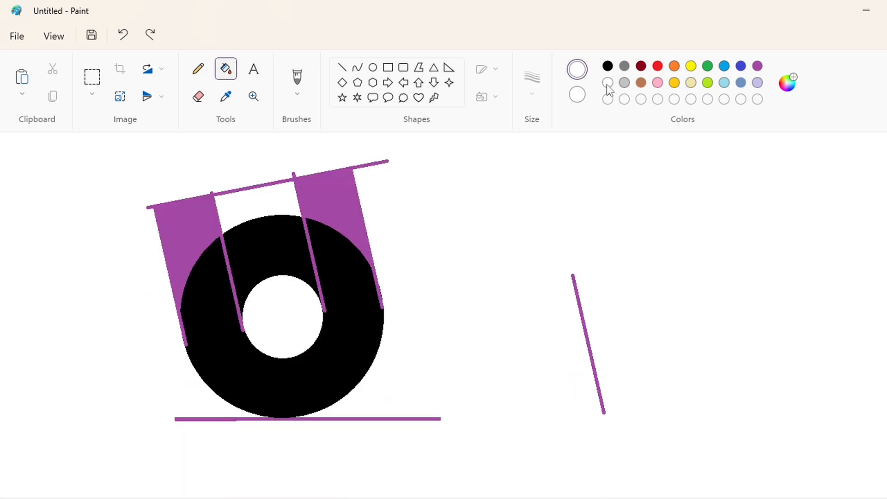
Fill the copied baseline and the black part between the stems white, and fill the rest of the ring purple.
left_click(359, 419)
left_click(296, 256)
left_click(758, 66)
left_click(356, 329)
left_click(197, 68)
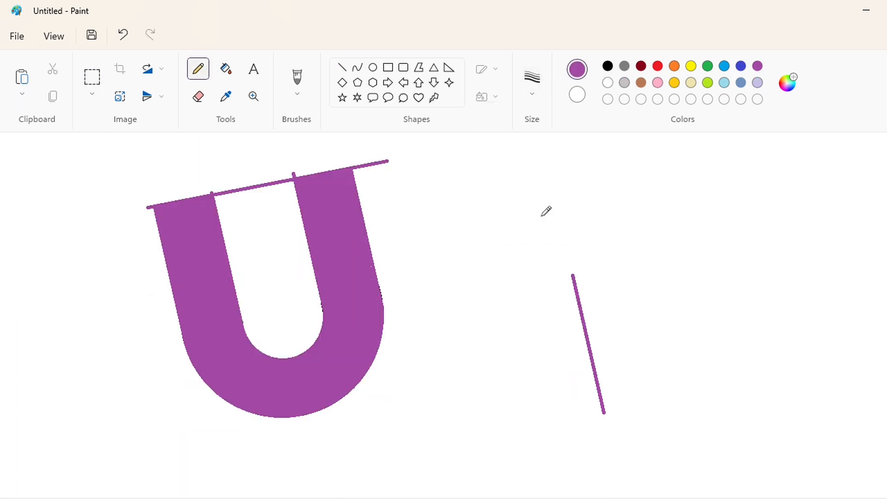
scroll(372, 317, "up", 2)
scroll(372, 317, "down", 2)
Fill the whole purple u shape and its upper closing line black.
left_click(342, 67)
left_click(608, 83)
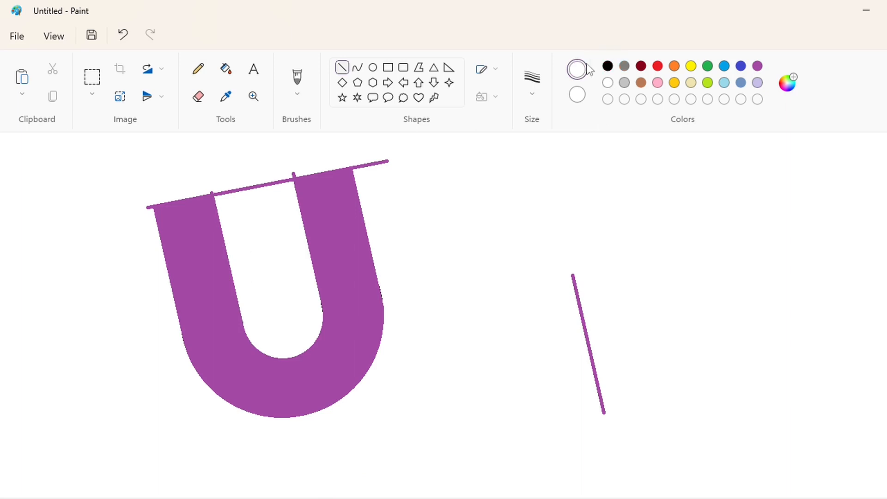
left_click(607, 66)
left_click(345, 285)
left_click(226, 69)
left_click(307, 175)
Shorten the u's stems by cutting across both with a slanted white line and filling the cut-off tops white.
left_click(342, 68)
left_click_drag(133, 262, 423, 197)
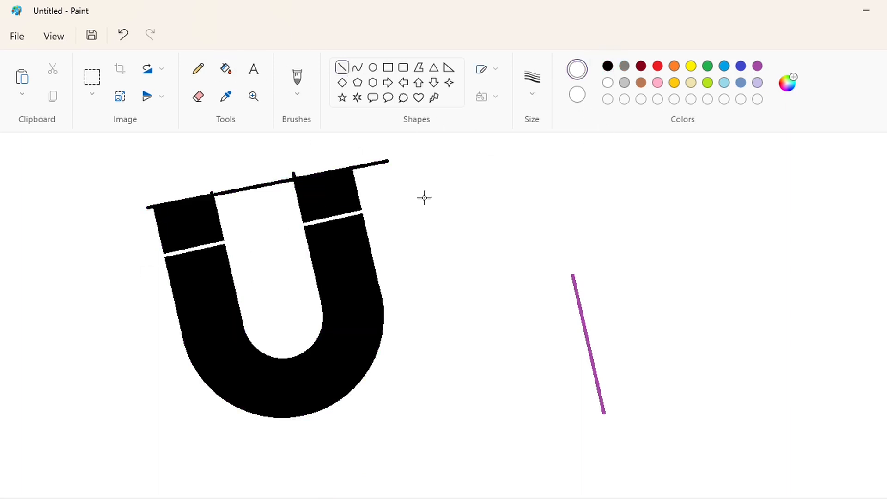
left_click_drag(333, 217, 332, 207)
left_click(225, 68)
left_click(195, 222)
Copy the u and place it close after the o, dipping slightly below the baseline.
left_click(92, 77)
left_click_drag(446, 182, 450, 439)
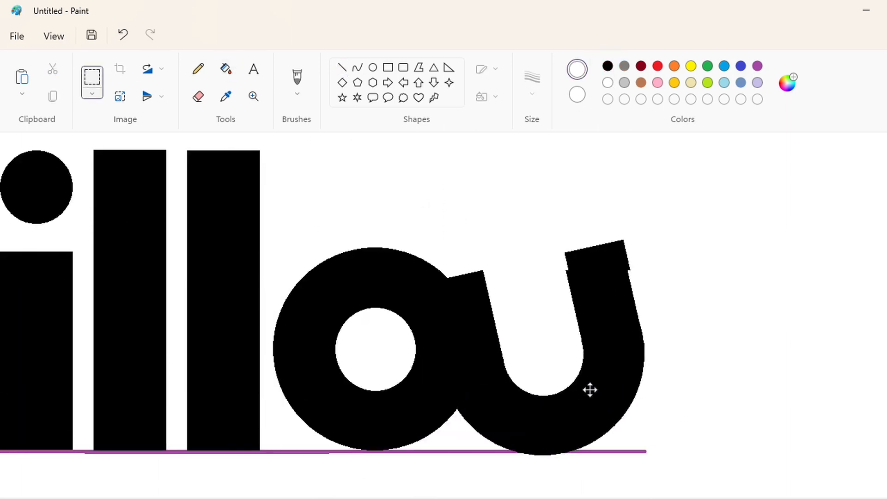
left_click_drag(589, 391, 642, 398)
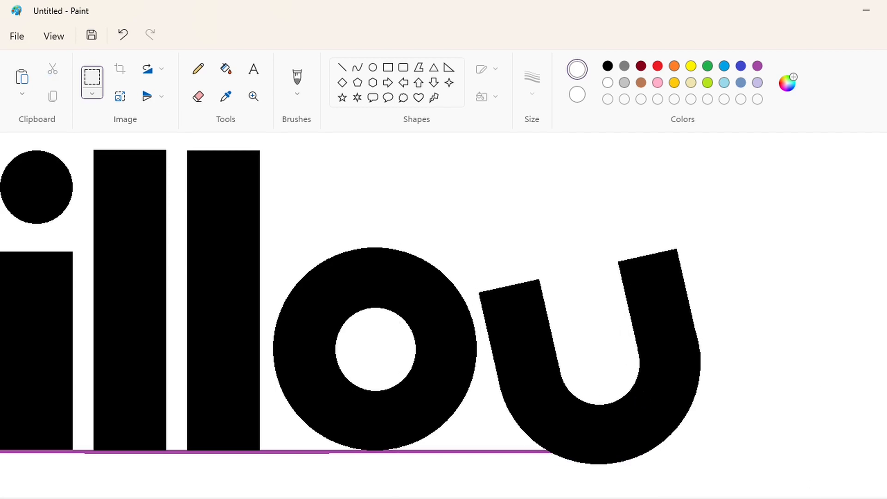
Remove the spare u and the purple guide lines by filling them white.
scroll(444, 314, "down", 1)
scroll(444, 314, "right", 2)
left_click(225, 68)
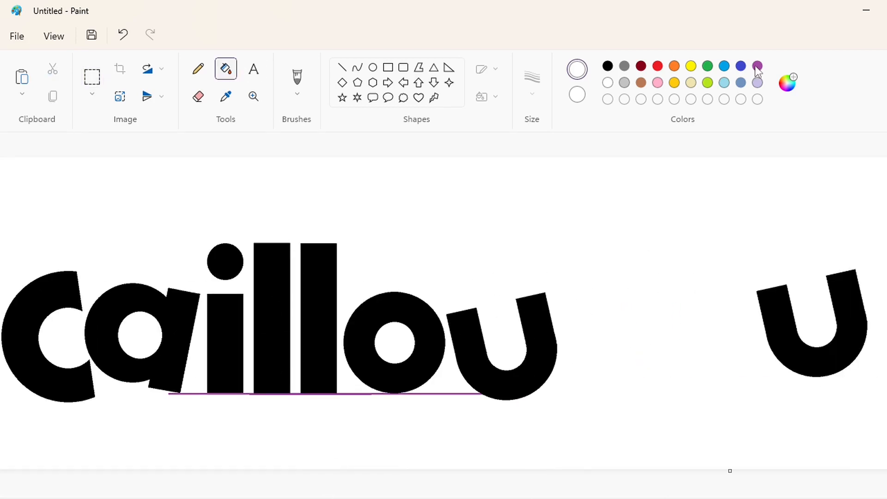
left_click(777, 314)
scroll(443, 314, "right", 8)
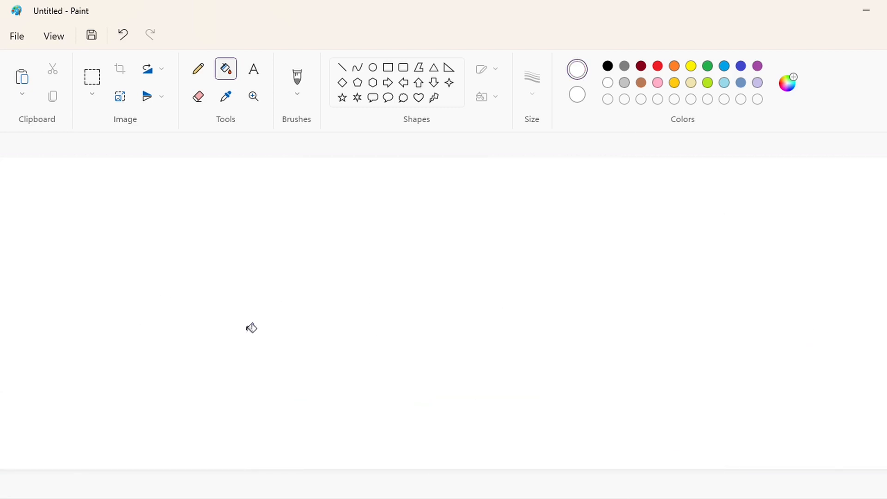
scroll(883, 320, "left", 8)
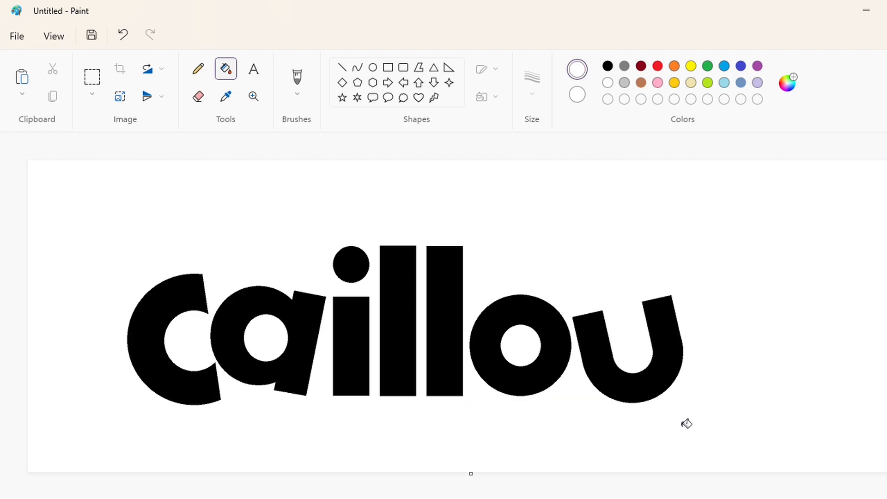
Copy the whole caillou wordmark and paste the copy on the empty canvas to the right of the original.
left_click(97, 78)
key("ctrl+c")
left_click(806, 468)
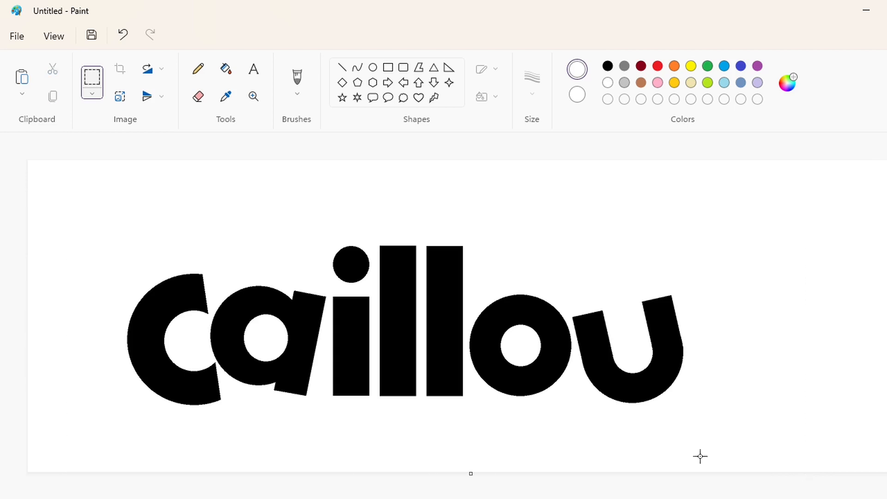
scroll(700, 456, "down", 1)
left_click_drag(472, 239, 881, 239)
key("ctrl+v")
left_click_drag(277, 236, 661, 249)
left_click(766, 415)
scroll(770, 420, "up", 2)
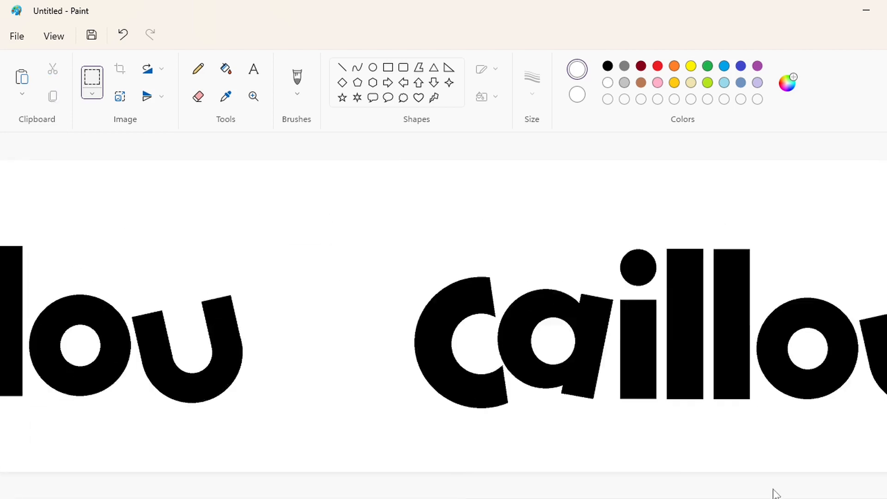
Draw a slightly tall purple ellipse outline near the copied o and move it to the empty canvas right of the wordmark.
left_click(373, 68)
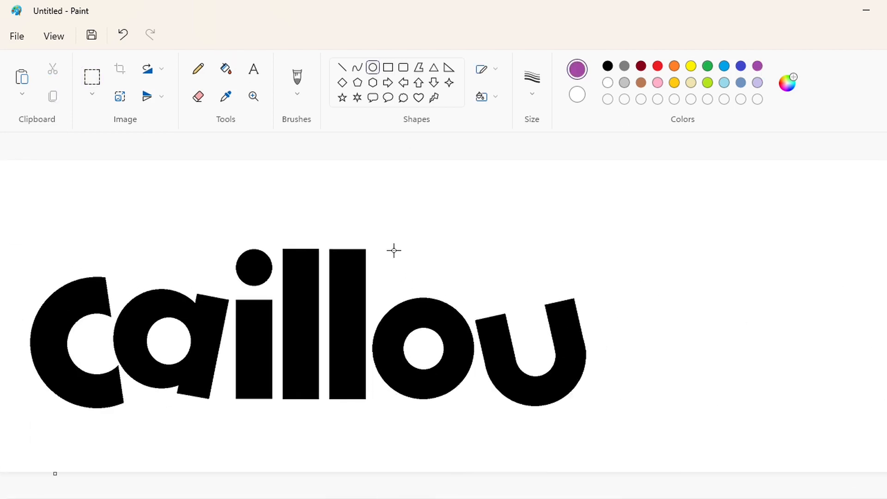
left_click_drag(392, 234, 478, 322)
left_click_drag(434, 286, 433, 289)
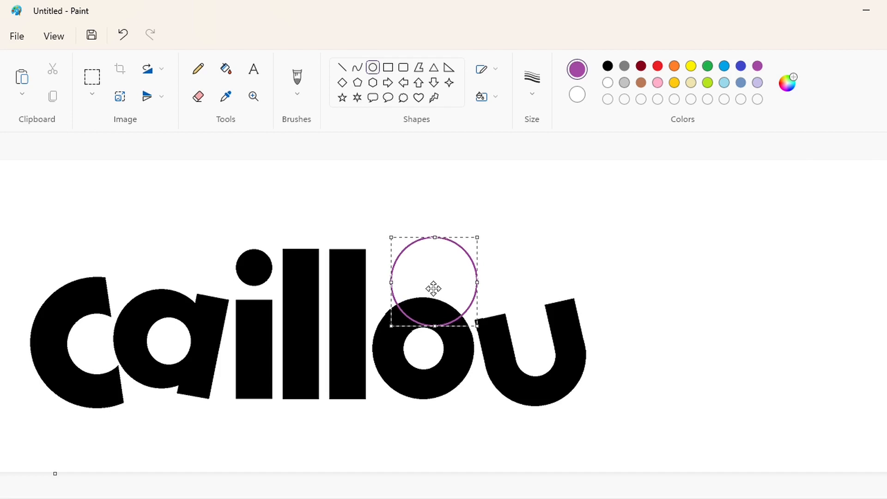
left_click_drag(477, 237, 483, 226)
left_click_drag(438, 288, 435, 289)
left_click_drag(435, 226, 435, 228)
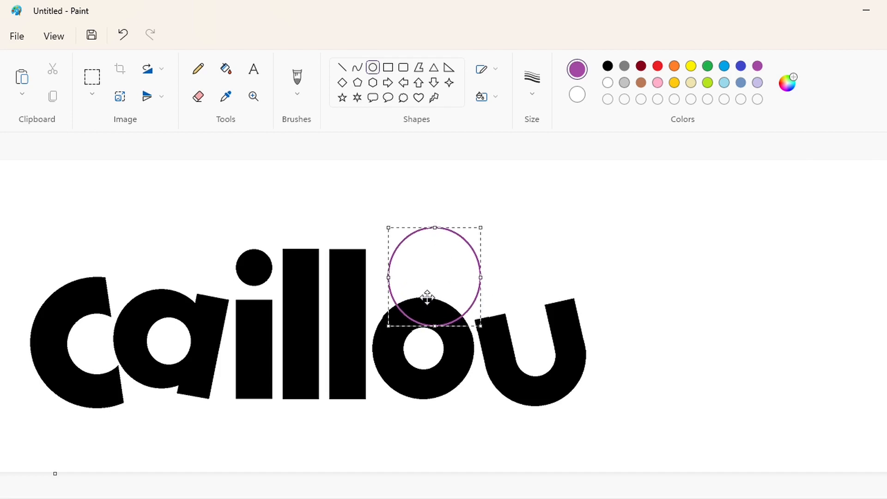
left_click_drag(428, 298, 718, 312)
Recolour the ellipse's outline black and fill the o of the copied wordmark purple.
left_click(226, 69)
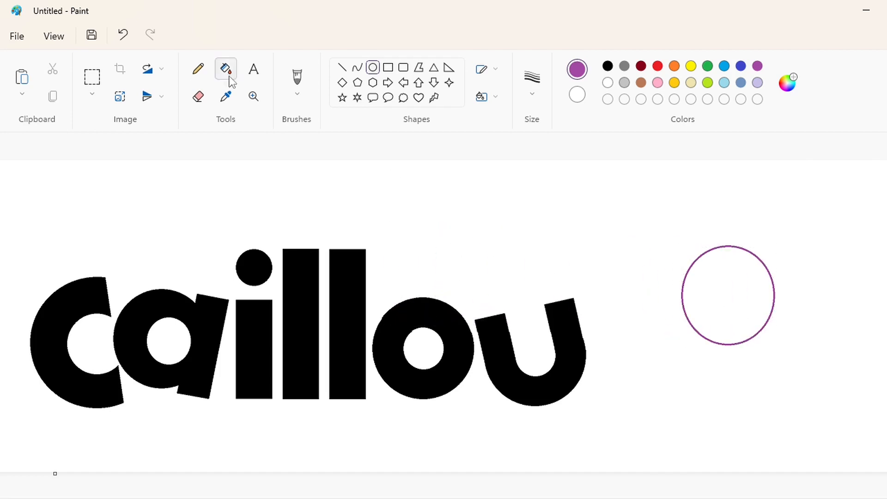
left_click(608, 66)
left_click(775, 303)
left_click(758, 66)
left_click(458, 333)
Copy the purple o and place the copy over the lower part of the black ellipse.
left_click(92, 76)
left_click_drag(372, 281, 445, 431)
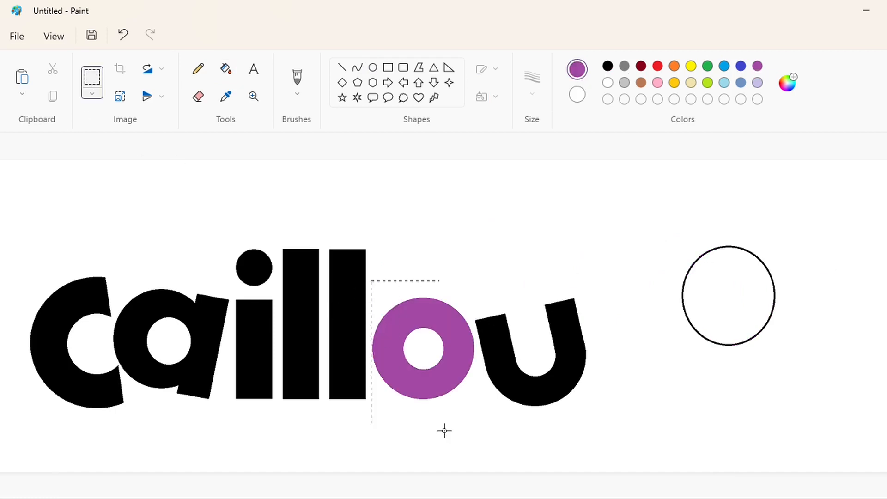
key("ctrl+c")
key("ctrl+v")
left_click_drag(63, 212, 705, 352)
left_click(658, 401)
Draw the cap's lower edge as a black curve across the head, with an arched opening, its strap and a short top seam.
scroll(658, 401, "up", 1)
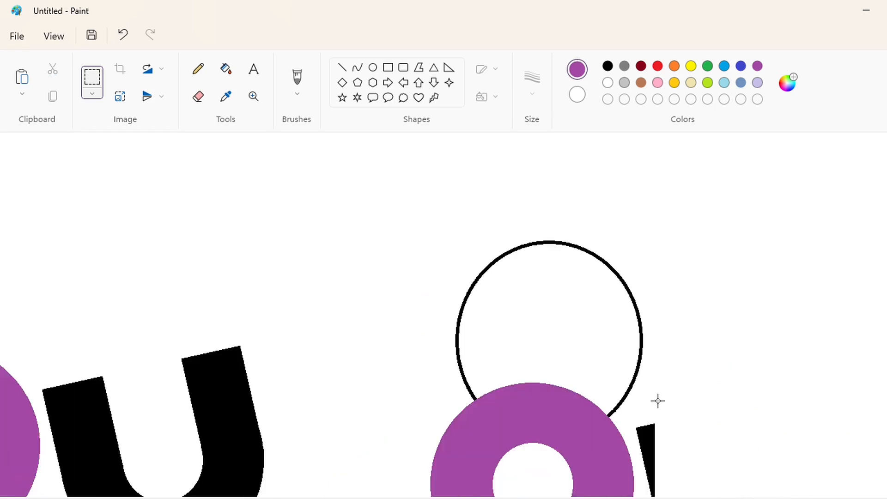
left_click(357, 67)
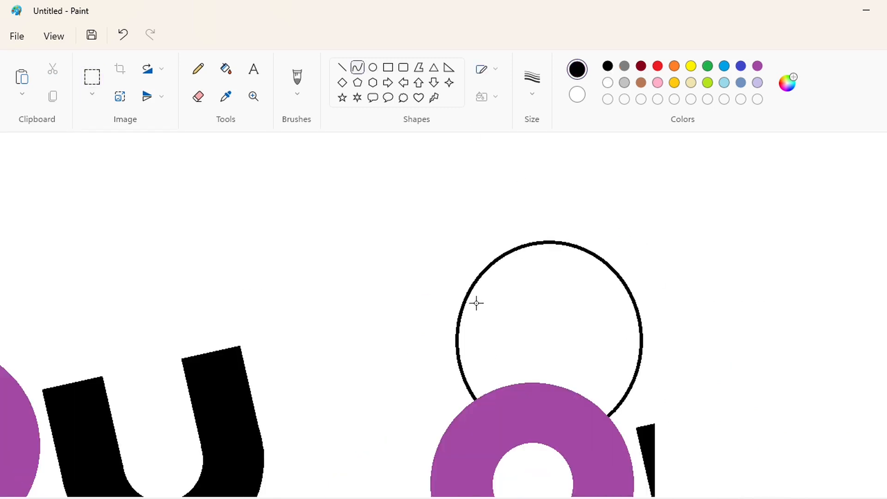
left_click_drag(461, 320, 640, 344)
mouse_move(554, 330)
left_mouse_down()
mouse_move(513, 307)
mouse_move(578, 288)
mouse_move(535, 246)
mouse_move(581, 260)
left_mouse_up()
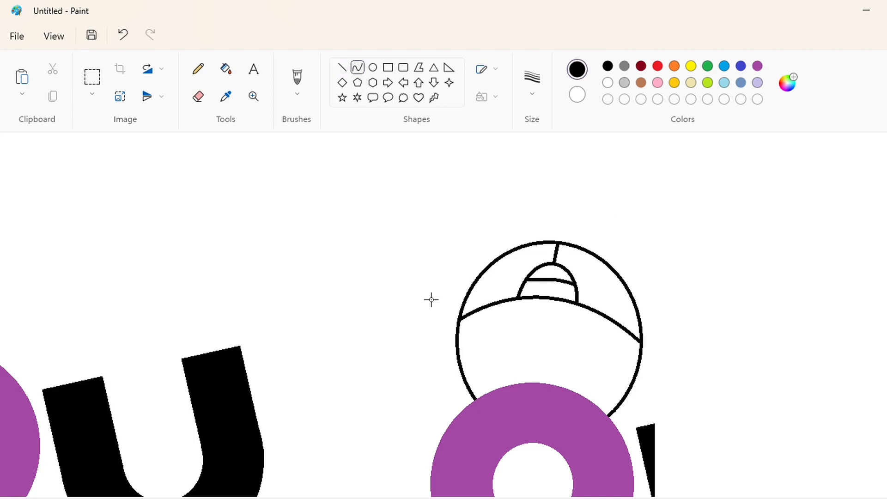
Draw one curved black seam on each side of the cap, from its outline down to the lower edge.
left_click_drag(507, 260, 516, 250)
left_click(484, 285)
left_click(485, 284)
left_click_drag(617, 315, 627, 288)
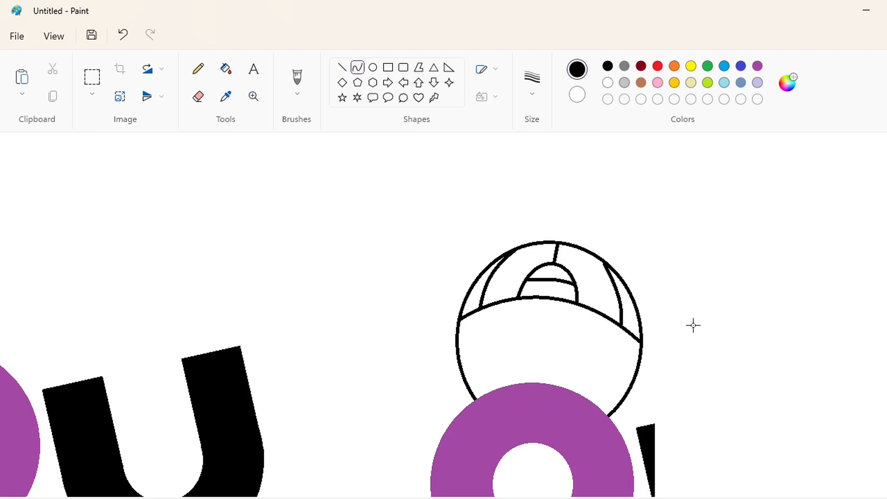
Draw a small rounded ear with a black curve on each side of the head, just below the cap.
scroll(650, 413, "up", 2)
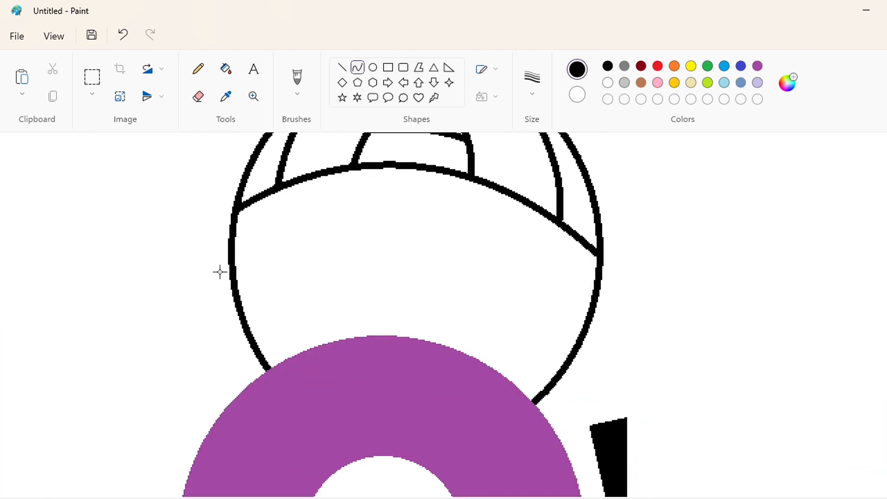
left_click_drag(231, 257, 200, 255)
key("ctrl+z")
key("ctrl+z")
left_click_drag(594, 305, 616, 314)
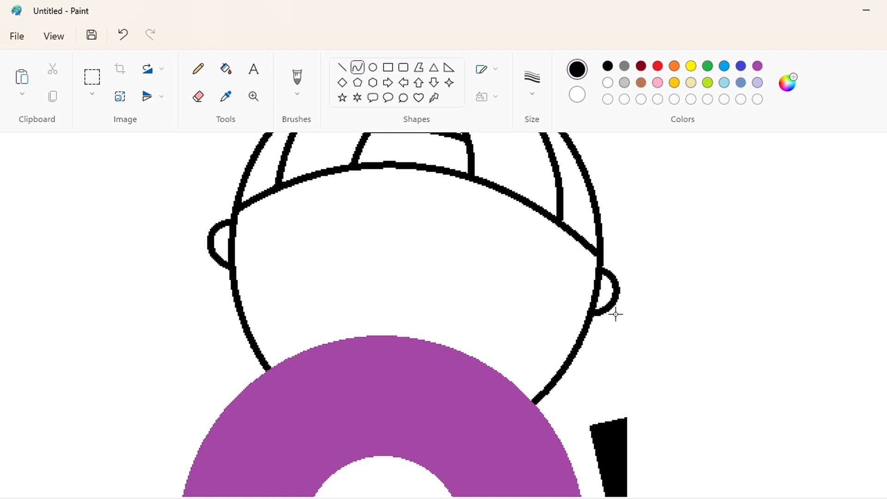
Open both ears into the face by cutting the head outline with white lines and filling the leftover pieces white.
left_click(342, 67)
left_click(608, 82)
left_click_drag(605, 283, 577, 265)
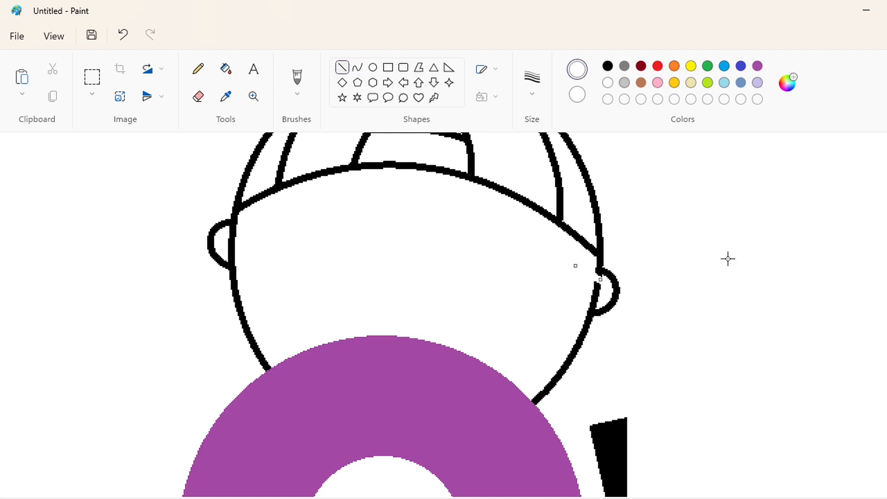
left_click(727, 258)
left_click_drag(605, 303, 574, 312)
left_click_drag(224, 262, 242, 262)
left_click(319, 250)
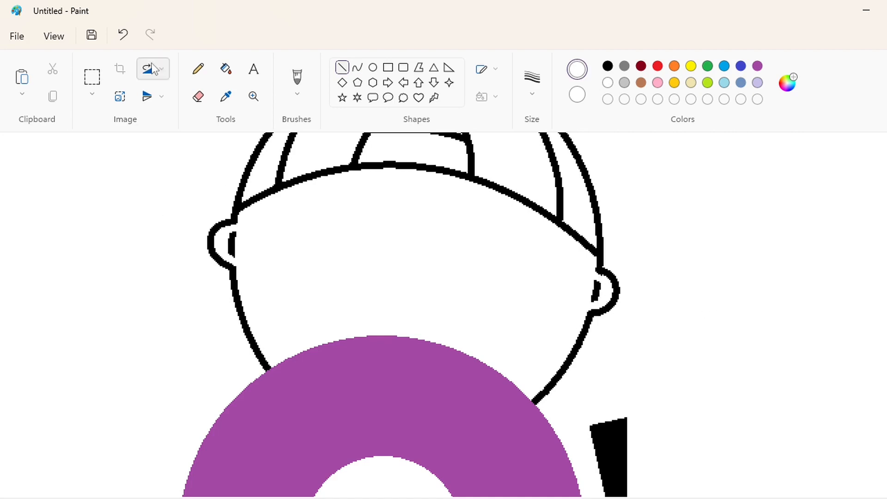
left_click(225, 69)
left_click(232, 245)
left_click(598, 289)
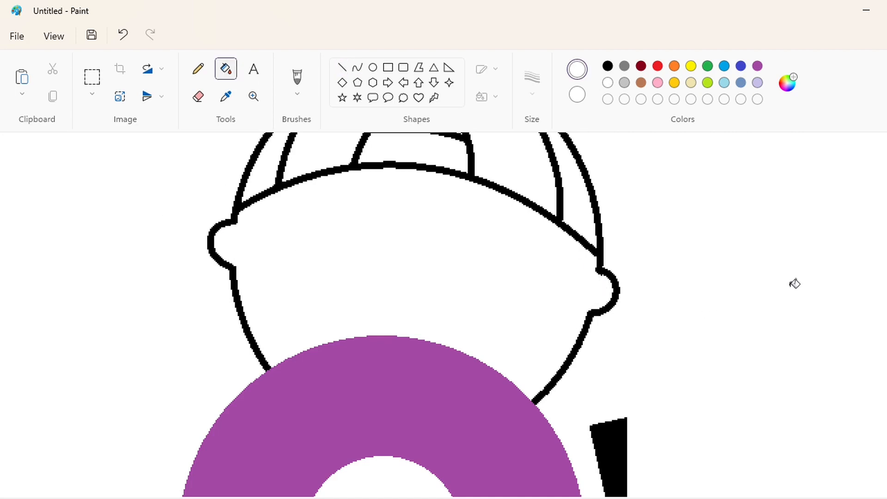
Set the ellipse shape to a blue outline with a solid white fill for drawing the fingers.
left_click(373, 67)
left_click(608, 66)
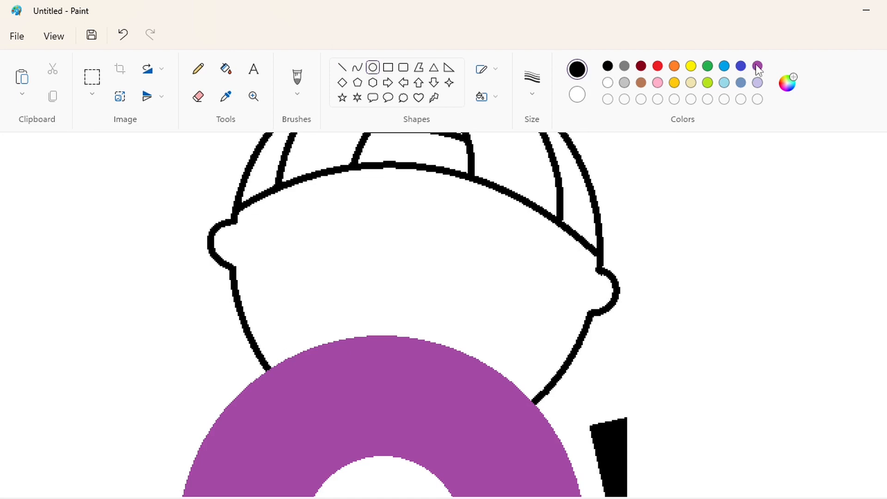
left_click(758, 66)
left_click(741, 66)
left_click_drag(257, 343, 279, 394)
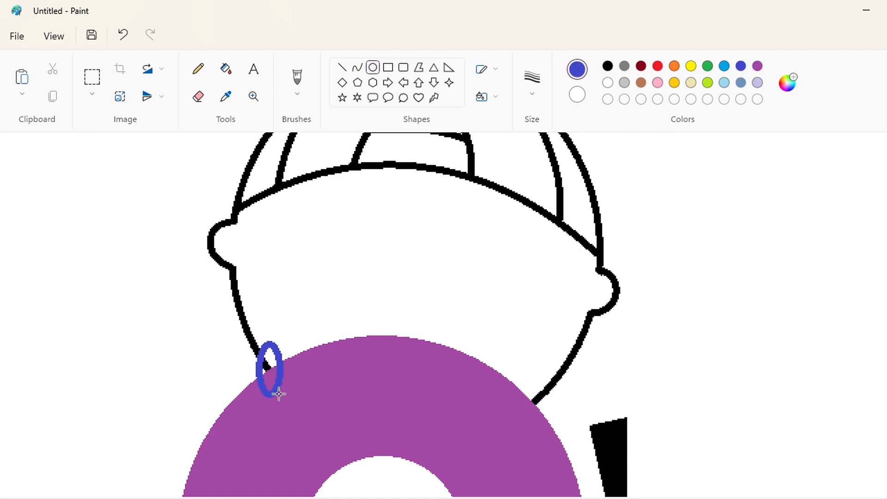
left_click(489, 96)
left_click(504, 159)
left_click_drag(269, 342, 256, 418)
key("Left")
key("Left")
key("Left")
key("Left")
key("Left")
key("Left")
key("Left")
key("Left")
key("Left")
key("Left")
key("Left")
key("Left")
key("Left")
key("Left")
key("Left")
key("Left")
key("Left")
key("Left")
key("Left")
key("Left")
key("Down")
key("Down")
key("Down")
key("Down")
key("Down")
key("Down")
key("Down")
key("Down")
key("Down")
key("Down")
key("Down")
key("Down")
key("Down")
key("Down")
key("Down")
key("Down")
key("Down")
key("Down")
key("Down")
key("Down")
key("Up")
key("Up")
key("Up")
key("Up")
left_click_drag(249, 357, 273, 404)
left_click_drag(257, 342, 283, 392)
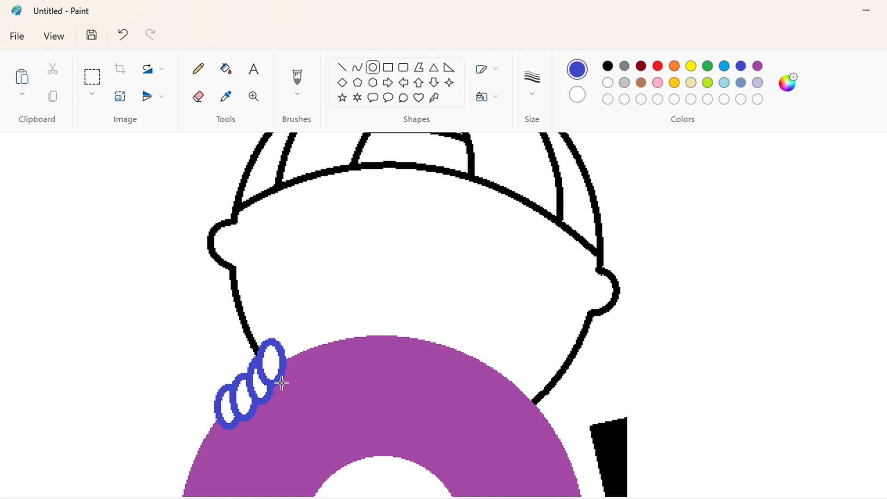
key("Right")
key("Right")
key("Right")
key("Right")
key("Right")
key("Right")
key("ctrl+z")
key("ctrl+z")
key("ctrl+z")
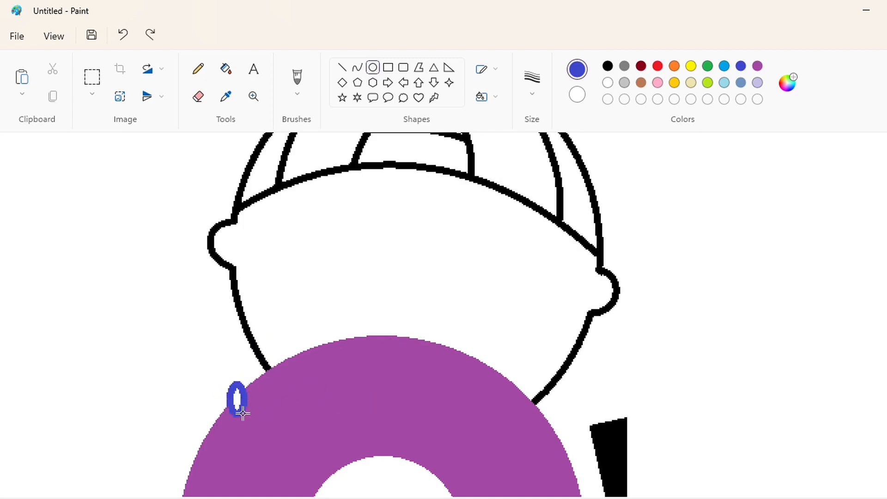
Draw a row of overlapping blue-outlined white ovals as four fingers gripping the o's upper left edge.
left_click_drag(247, 372, 267, 409)
mouse_move(261, 359)
left_mouse_down()
mouse_move(279, 400)
mouse_move(297, 385)
mouse_move(298, 392)
left_mouse_up()
left_click(323, 390)
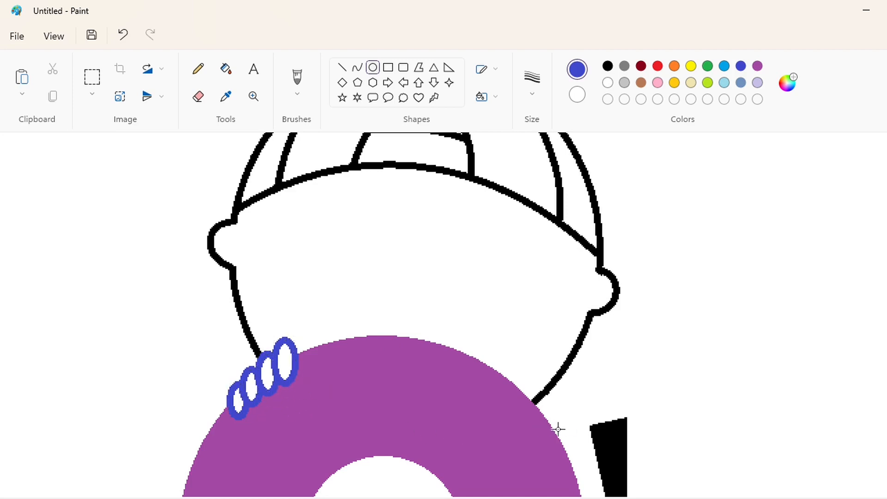
Draw four overlapping blue-outlined white ovals as fingers gripping the o's upper right edge.
left_click_drag(550, 418, 572, 458)
left_click_drag(537, 403, 557, 441)
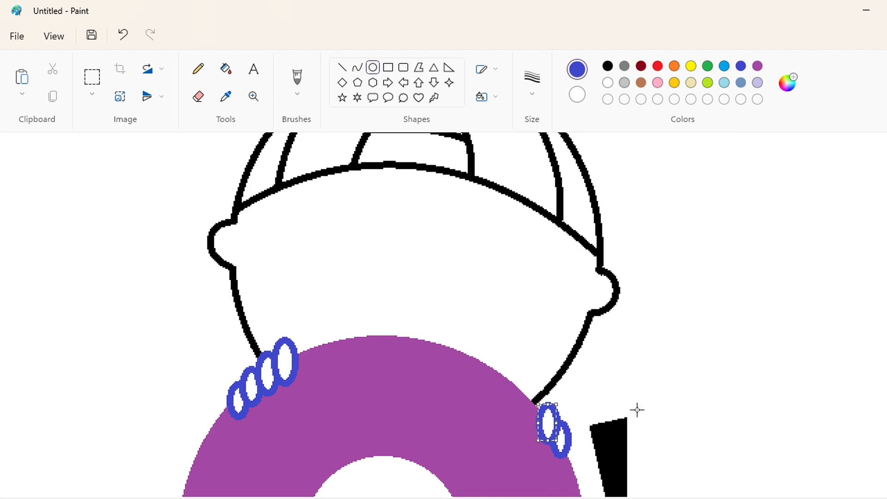
left_click_drag(526, 386, 545, 430)
left_click_drag(511, 364, 532, 418)
left_click(671, 445)
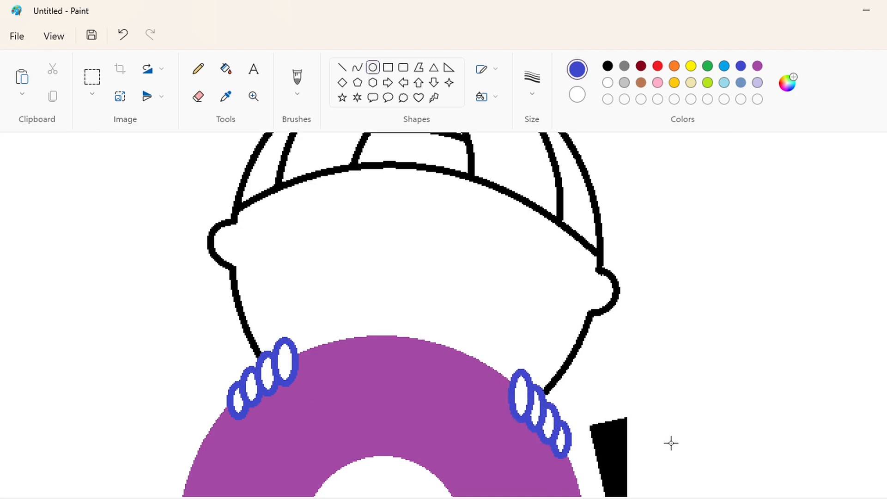
Fill the blue outlines of both sets of fingers black.
left_click(226, 68)
left_click(608, 66)
left_click(283, 373)
key("ctrl+z")
left_click(267, 387)
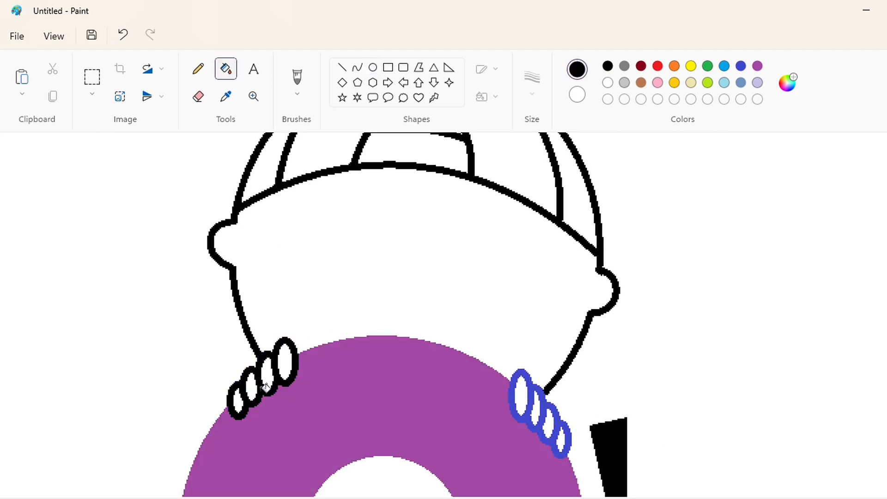
left_click(512, 397)
Draw a small black smile curve in the middle of the face.
left_click(342, 67)
left_click(357, 67)
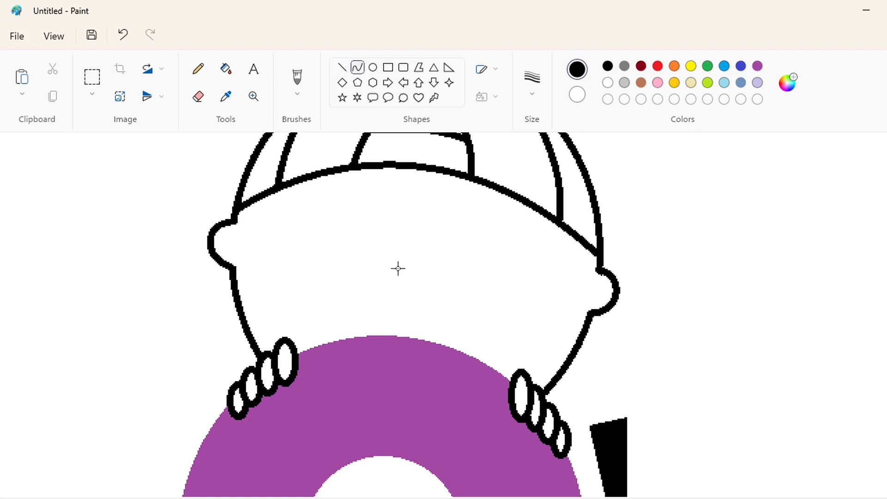
mouse_move(387, 253)
left_mouse_down()
mouse_move(422, 257)
mouse_move(412, 269)
left_mouse_up()
scroll(775, 414, "down", 2)
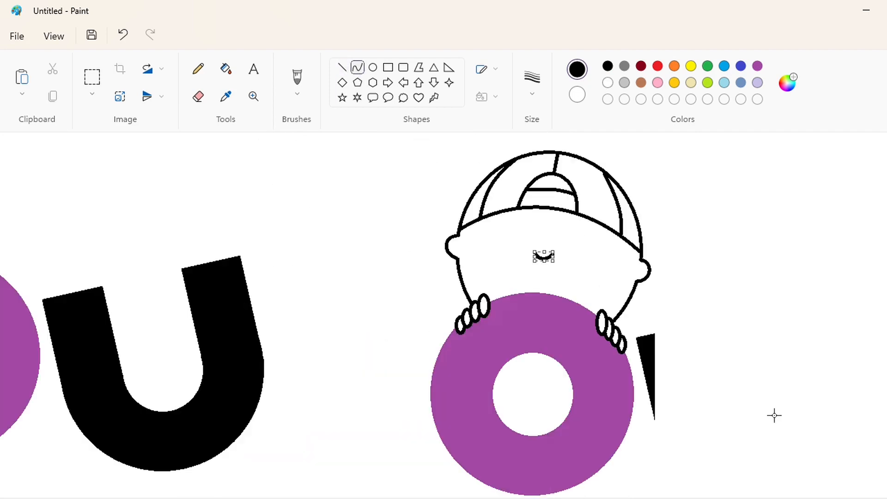
key("ctrl+z")
left_click_drag(545, 256, 546, 255)
left_click_drag(541, 256, 540, 260)
Draw a small black-outlined oval eye left of the head, with a tiny purple oval near its top inside.
left_click(373, 67)
mouse_move(500, 239)
left_mouse_down()
mouse_move(512, 256)
mouse_move(561, 247)
left_mouse_up()
key("Left")
key("Left")
key("Left")
key("Left")
key("Left")
key("Left")
key("Left")
key("Left")
key("Left")
key("Left")
scroll(640, 484, "up", 1)
left_click(757, 65)
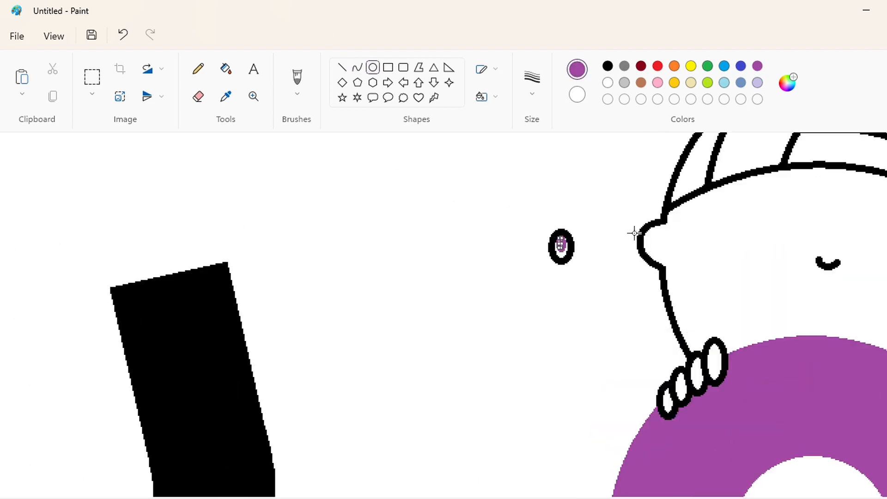
Fill the eye black around the tiny inner oval and fill the inner oval white as a highlight.
left_click(226, 69)
left_click(608, 66)
left_click(564, 256)
left_click(606, 82)
left_click(561, 245)
Copy the finished eye and paste it twice onto the face, one copy on each side above the smile.
left_click(92, 79)
left_click_drag(492, 189, 594, 302)
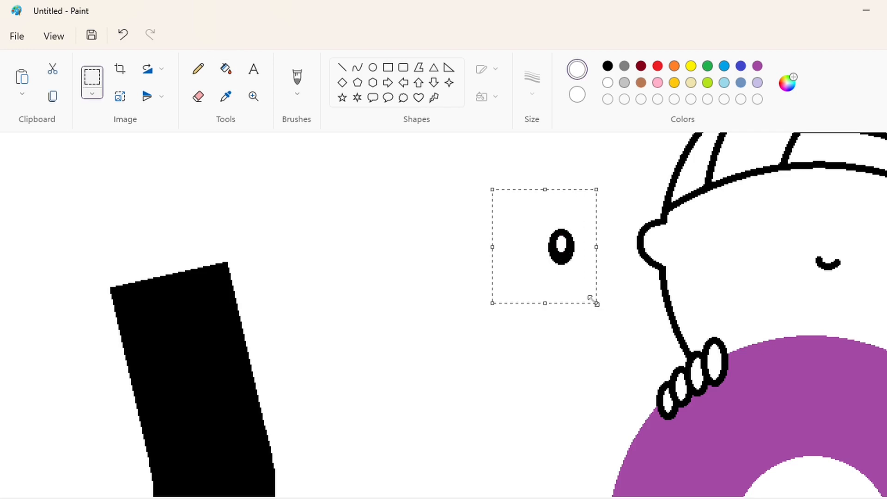
key("ctrl+c")
scroll(820, 467, "down", 1)
key("ctrl+v")
left_click_drag(51, 198, 506, 298)
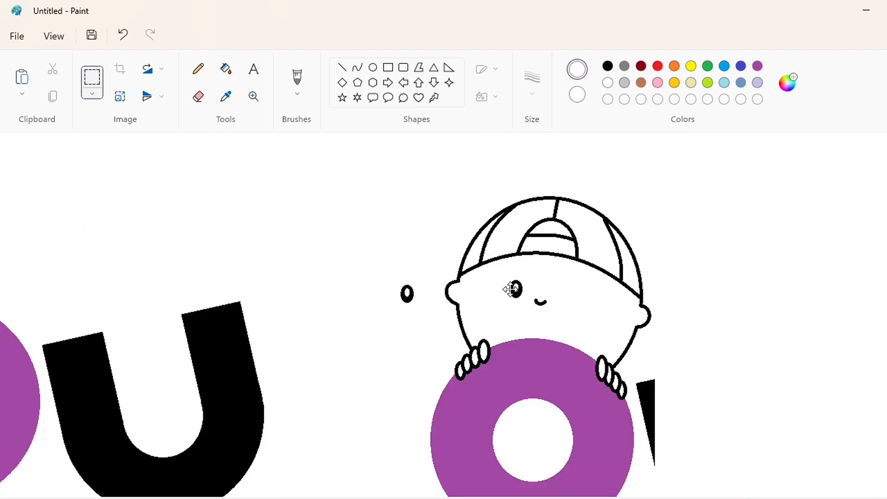
key("ctrl+v")
left_click_drag(67, 189, 571, 293)
left_click(697, 365)
Draw two short black curved eyebrows above the boy's eyes.
left_click(869, 493)
left_click_drag(532, 493, 739, 494)
left_click(357, 69)
mouse_move(398, 372)
left_mouse_down()
mouse_move(421, 365)
mouse_move(409, 360)
left_mouse_up()
left_click_drag(523, 372, 539, 385)
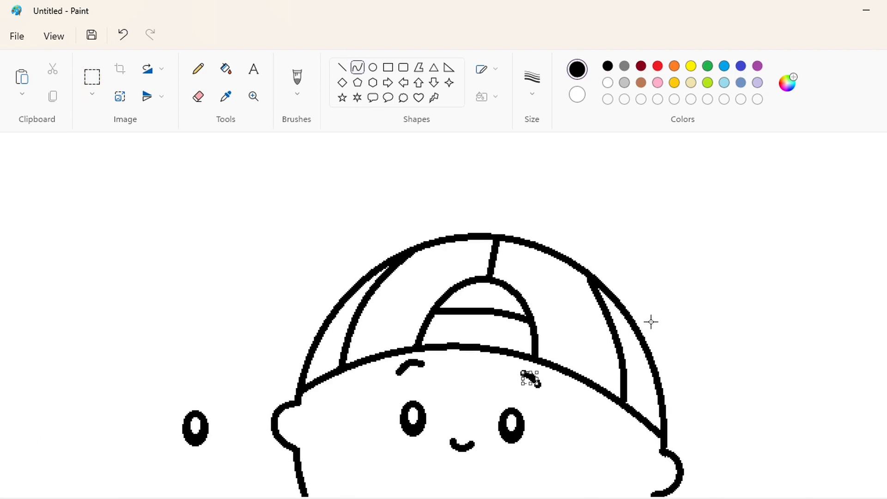
key("ctrl+z")
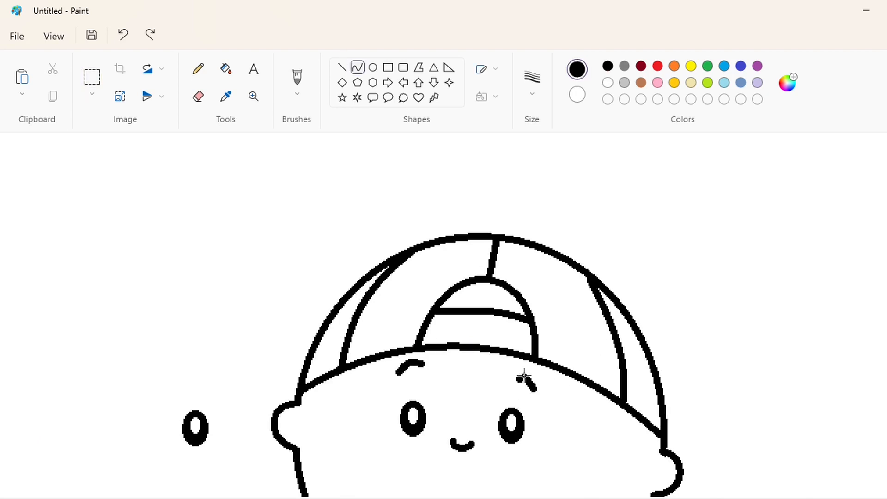
left_click_drag(524, 376, 525, 368)
left_click(614, 353)
Draw a short black mouth curve on the lower face, ending at the edge of the purple o.
scroll(692, 367, "down", 2)
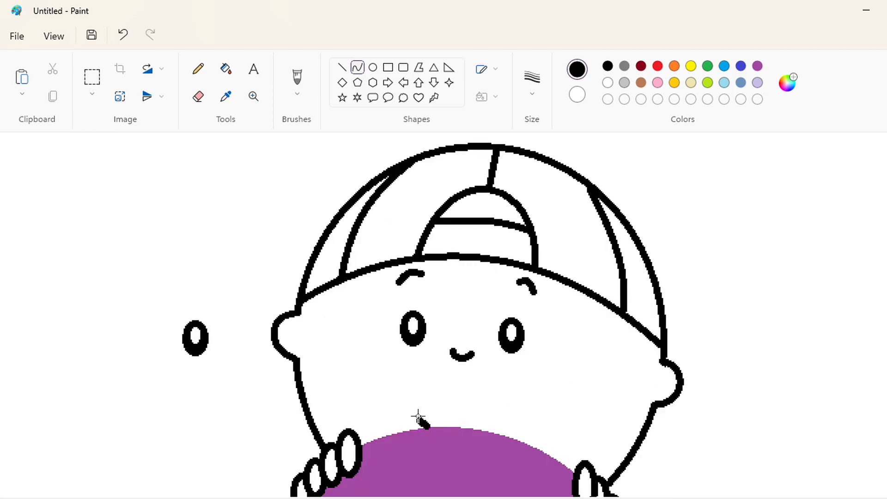
left_click_drag(418, 416, 413, 402)
left_click_drag(419, 414, 412, 417)
left_click(529, 387)
Draw the inner brim curve sweeping outward and down from the cap's lower edge beside the right ear.
scroll(444, 314, "right", 3)
mouse_move(530, 340)
left_mouse_down()
mouse_move(548, 351)
mouse_move(606, 462)
left_mouse_up()
left_click_drag(560, 377, 580, 378)
scroll(727, 382, "down", 2)
left_click(727, 381)
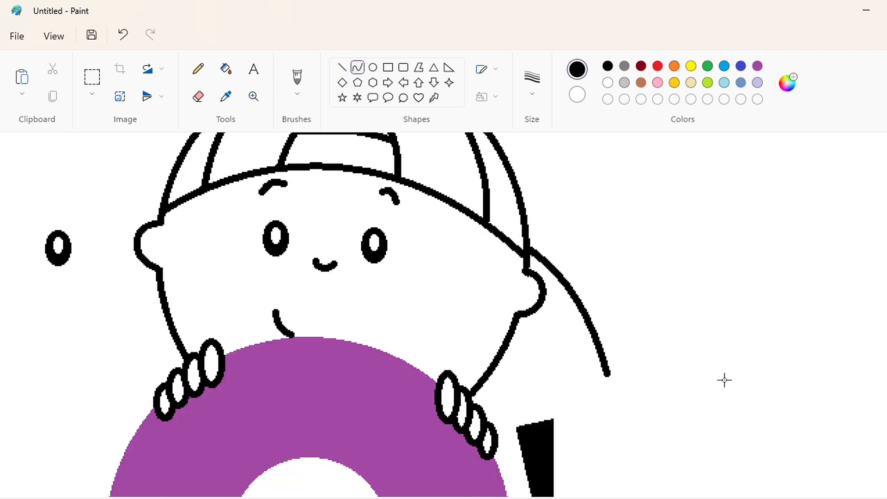
Try closing the cap's brim with an outer curve and a lower curve, and undo both.
scroll(725, 381, "down", 3)
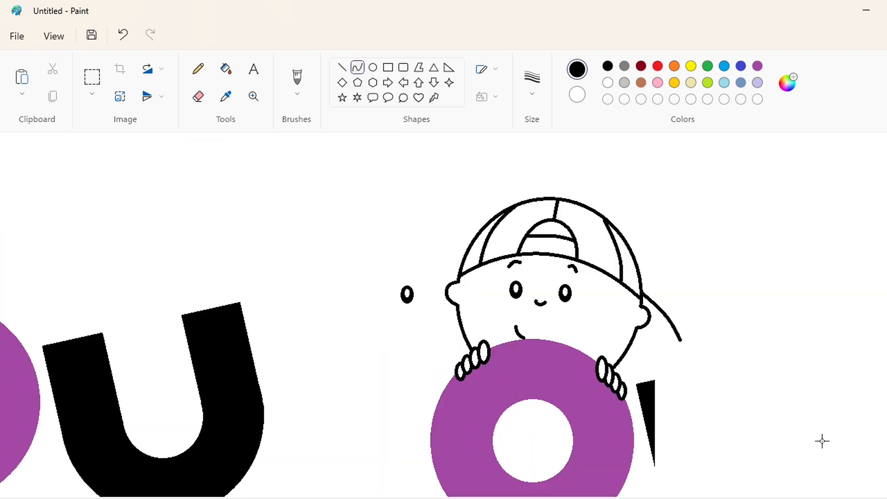
scroll(823, 441, "up", 3)
left_click_drag(392, 221, 468, 340)
left_click(496, 314)
mouse_move(432, 276)
left_mouse_down()
mouse_move(445, 263)
mouse_move(352, 286)
mouse_move(429, 300)
left_mouse_up()
left_click(498, 316)
scroll(481, 295, "down", 2)
scroll(781, 448, "down", 2)
scroll(781, 447, "up", 2)
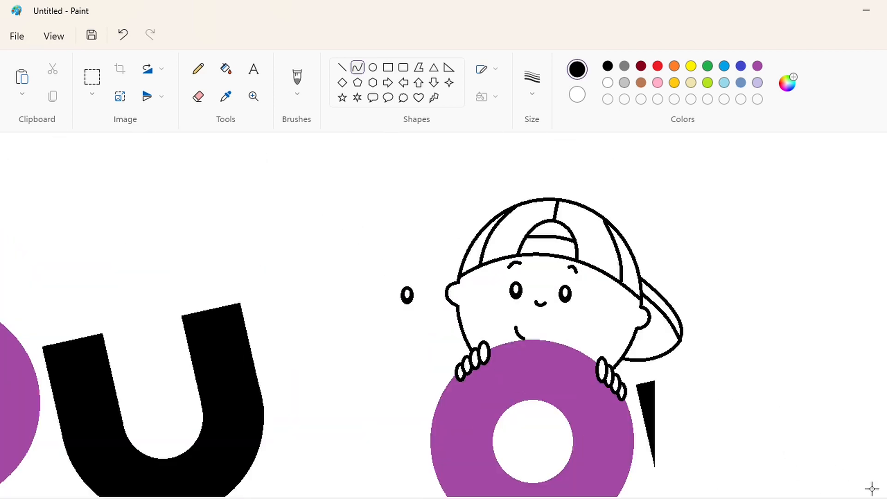
scroll(872, 489, "up", 1)
key("ctrl+z")
key("ctrl+z")
Draw the brim's outer curve from the cap to the brim tip and a lower curve back to the face.
left_click_drag(377, 221, 454, 342)
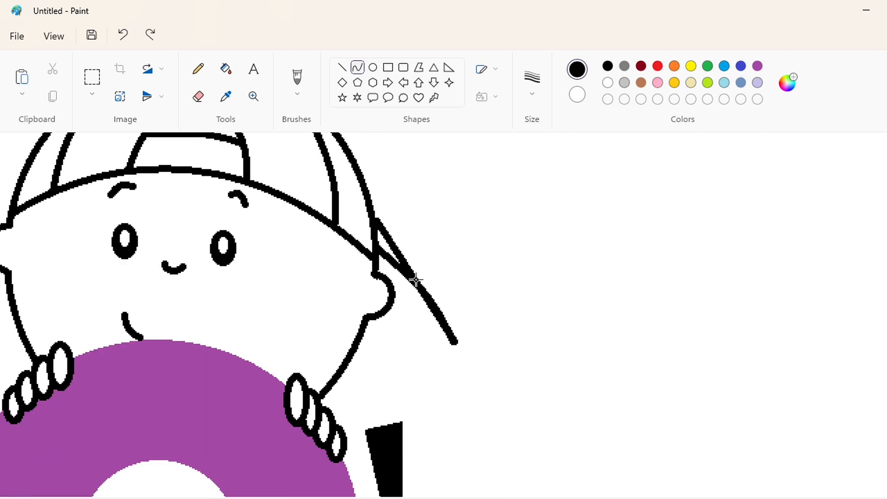
left_click_drag(416, 280, 457, 293)
left_click_drag(455, 343, 402, 384)
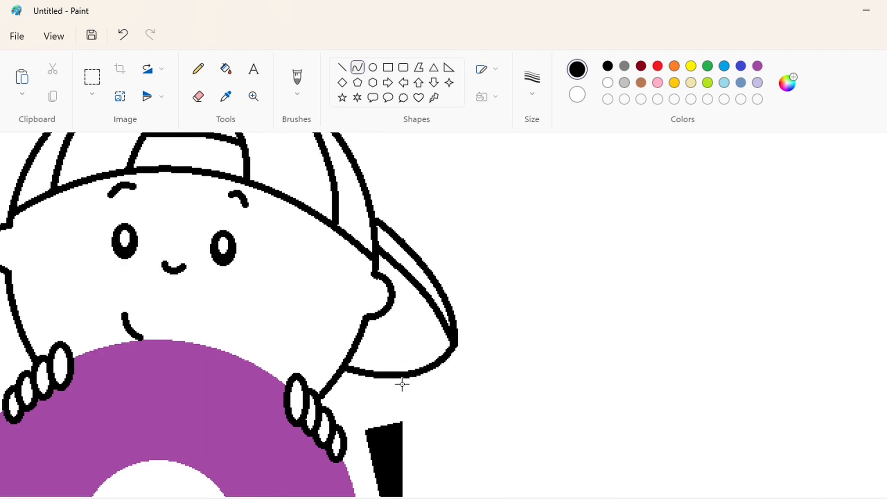
scroll(783, 438, "down", 1)
Erase the stray eye left of the head by filling it white.
left_click(226, 69)
left_click(608, 83)
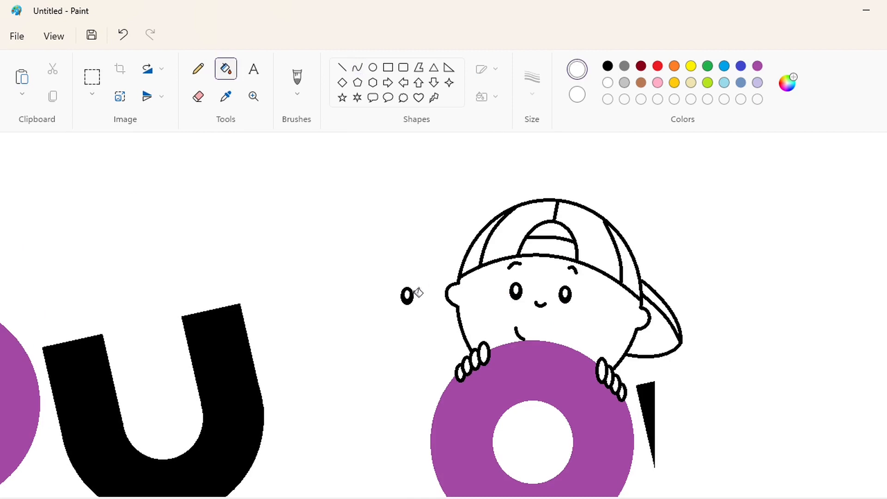
left_click(411, 296)
Fill the o of the wordmark purple.
scroll(444, 314, "left", 10)
left_click(757, 66)
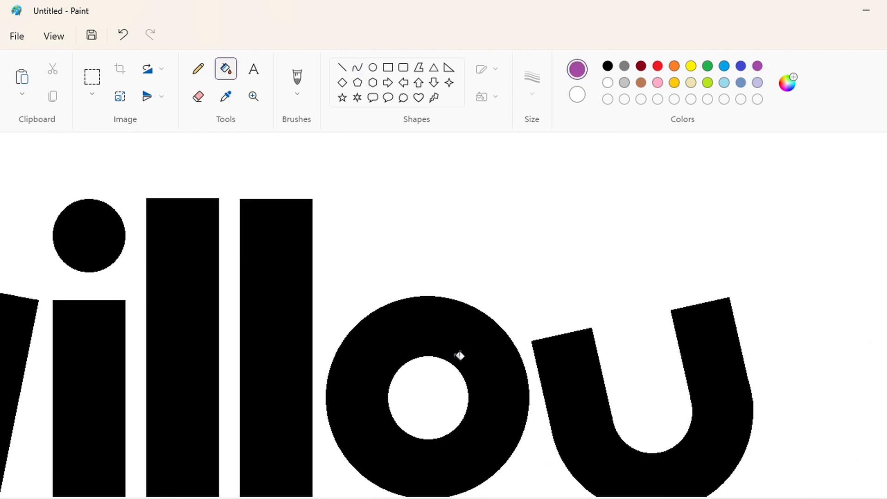
left_click(459, 357)
Erase the black sliver right of the boy's purple o by filling it white.
scroll(458, 357, "right", 10)
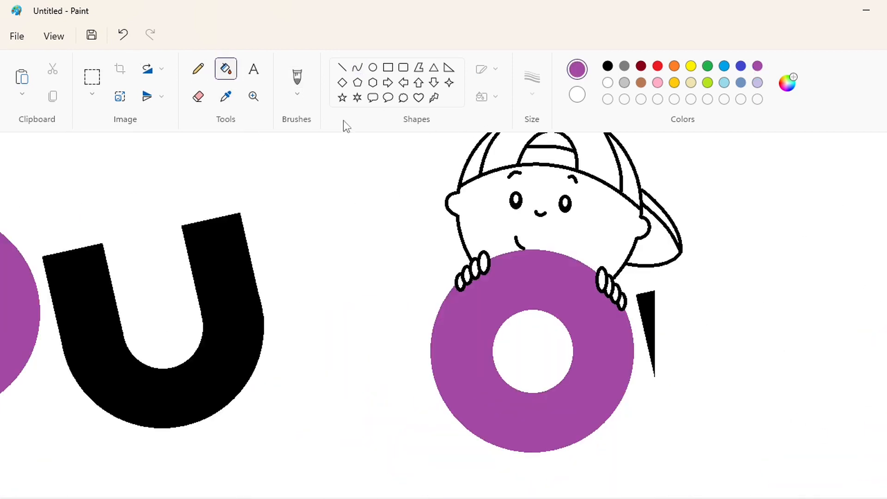
left_click(608, 82)
left_click(647, 311)
scroll(647, 311, "up", 2)
Select the boy together with his purple o and cut the drawing from the canvas.
left_click(92, 77)
scroll(485, 307, "down", 1)
left_click_drag(647, 200, 849, 449)
key("ctrl+x")
scroll(713, 493, "up", 3)
scroll(713, 493, "down", 3)
Try placing the pasted boy over the wordmark's purple o, and undo the placement.
key("ctrl+v")
left_click_drag(240, 445, 461, 330)
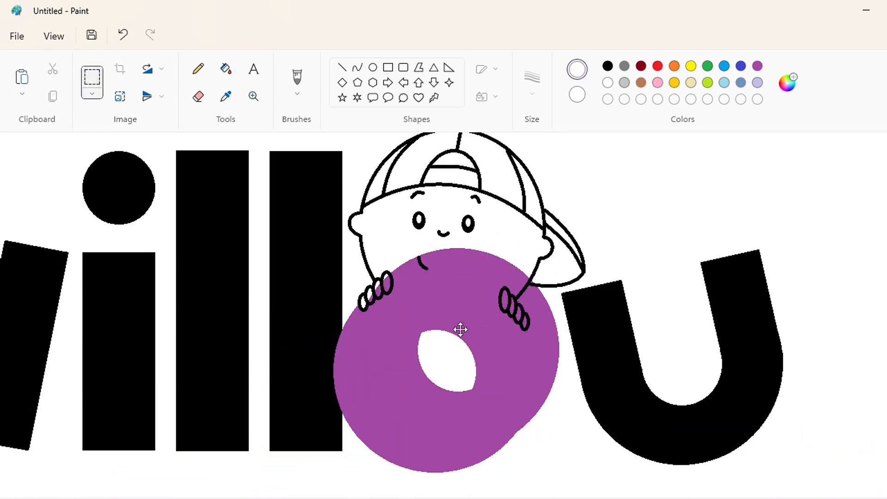
key("ctrl+z")
Paste the boy drawing and align its purple o exactly over the o of the wordmark.
left_click_drag(413, 497, 514, 496)
key("ctrl+v")
left_click_drag(219, 416, 346, 277)
key("Up")
key("Up")
key("Up")
key("Up")
key("Up")
key("Left")
key("Left")
key("Left")
key("Left")
key("Left")
key("Left")
key("Left")
key("Left")
key("Left")
key("Left")
key("Left")
key("Left")
key("Left")
key("Left")
key("Left")
key("Left")
key("Left")
key("Left")
key("Left")
key("Left")
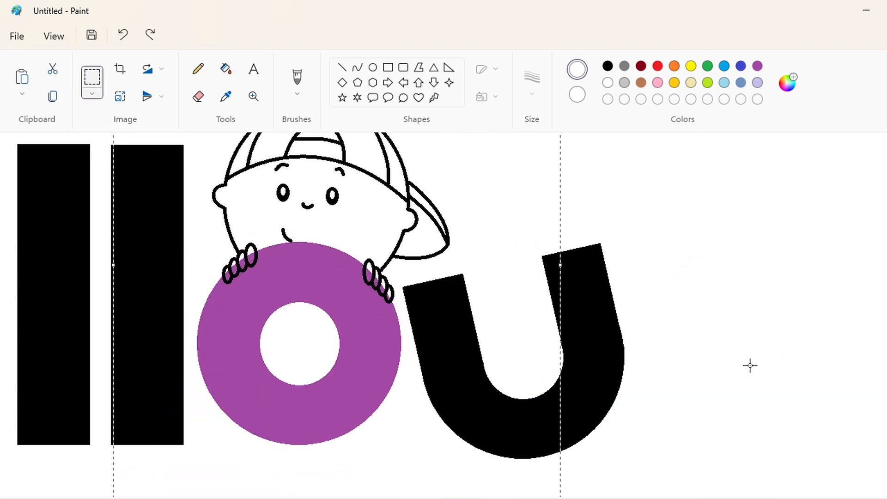
left_click(750, 365)
Fill the fingers of both hands white.
left_click(226, 69)
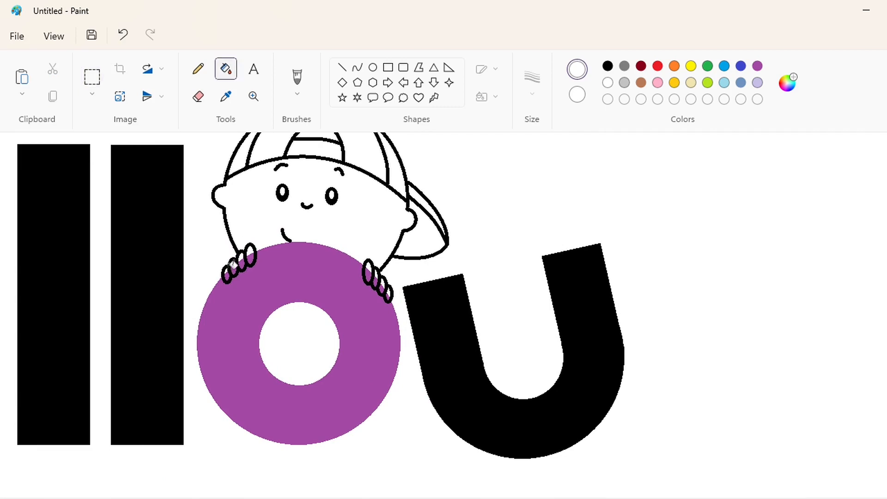
left_click(369, 276)
scroll(693, 412, "up", 2)
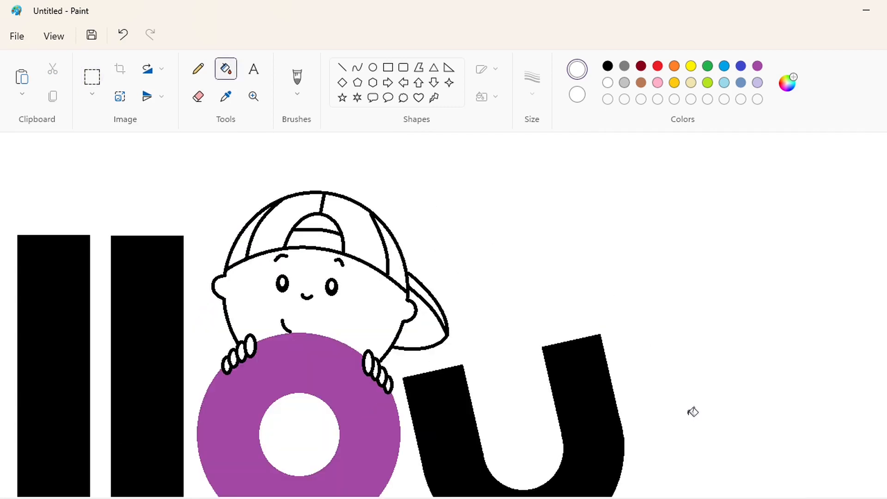
Set up black text in Arial at size 50.
left_click(254, 69)
left_click(608, 65)
left_click(343, 151)
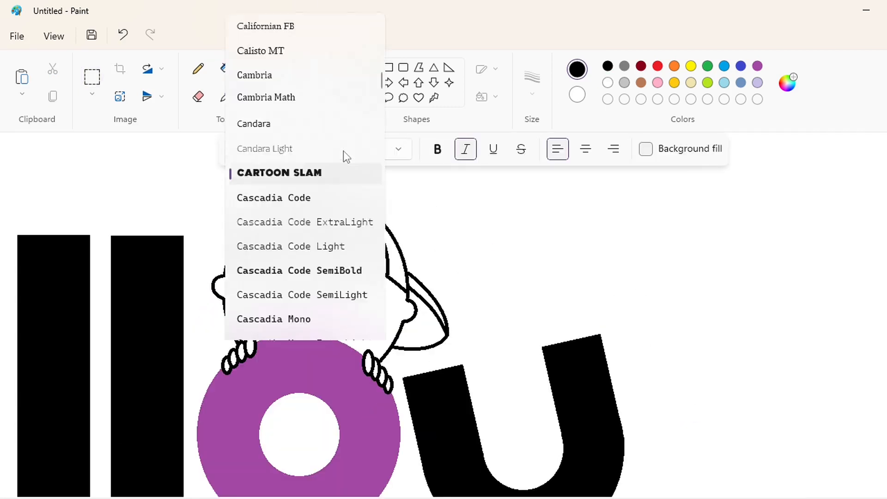
scroll(324, 150, "up", 10)
left_click(264, 198)
left_click(397, 151)
type("50")
key("Return")
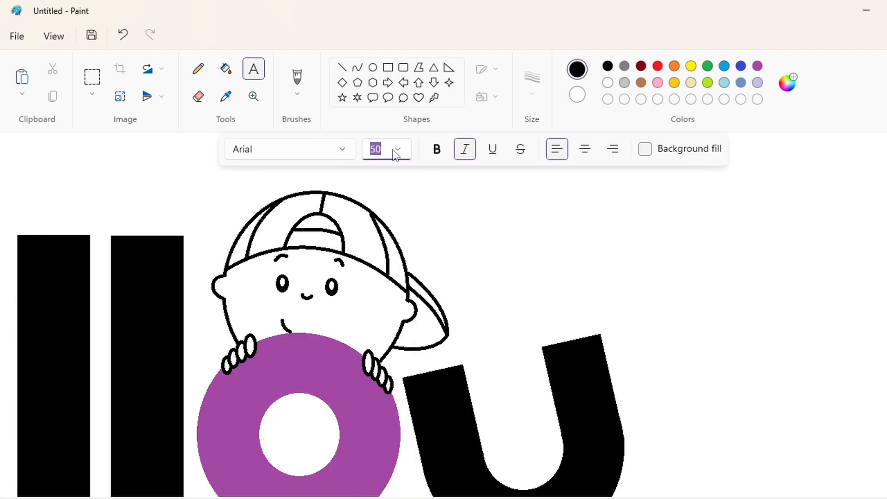
Add the text TM to the right of the u, in bold without italics.
left_click(652, 329)
left_click(468, 152)
left_click(438, 149)
type("TM")
Reduce the TM text to size 30 and place it just above the u's upper right corner.
key("ctrl+a")
left_click(395, 153)
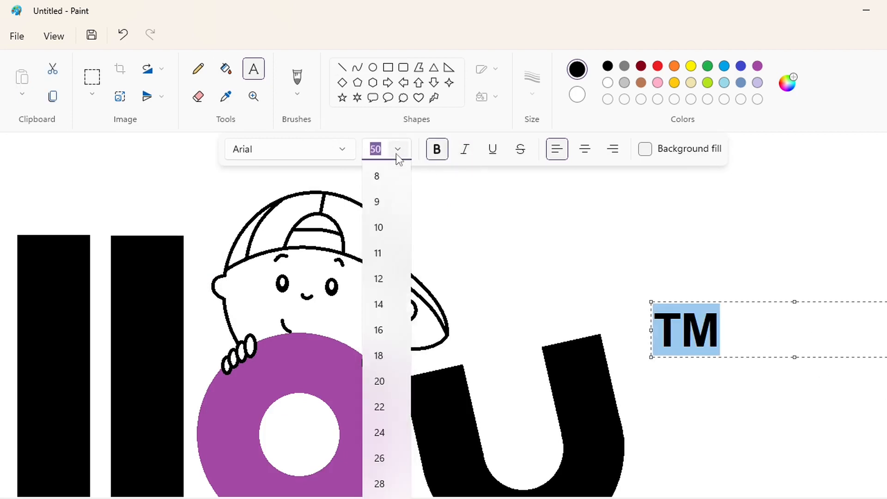
type("30")
key("Return")
mouse_move(651, 302)
left_mouse_down()
mouse_move(640, 309)
mouse_move(599, 299)
left_mouse_up()
left_click(502, 270)
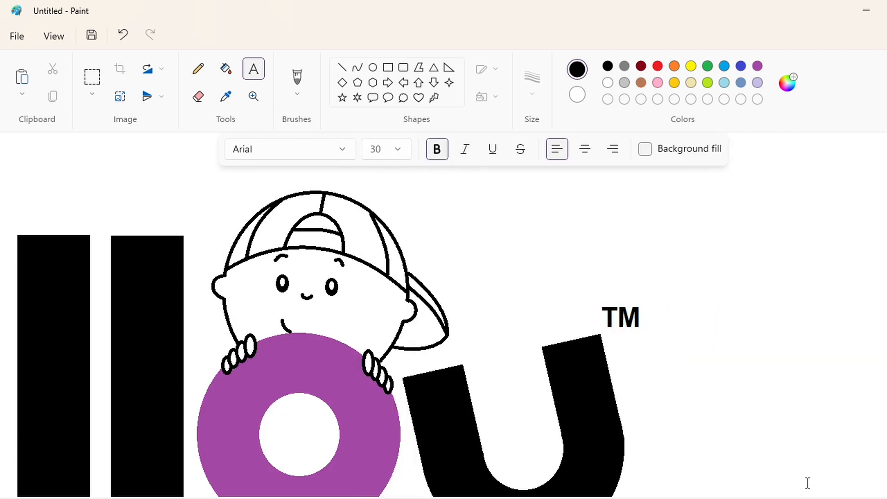
Trim the empty canvas to the right of the wordmark, keeping a modest margin.
scroll(809, 483, "down", 3)
left_click_drag(882, 238, 425, 245)
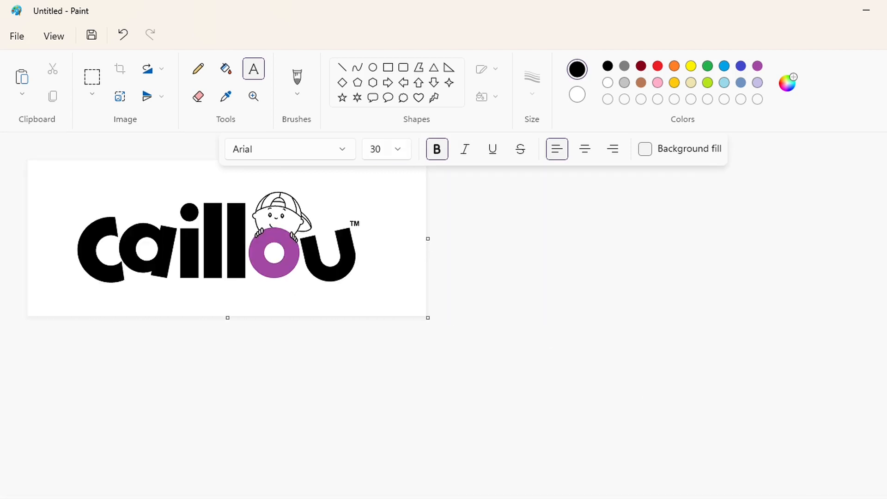
scroll(426, 245, "up", 1)
left_click_drag(827, 318, 886, 317)
left_click(92, 77)
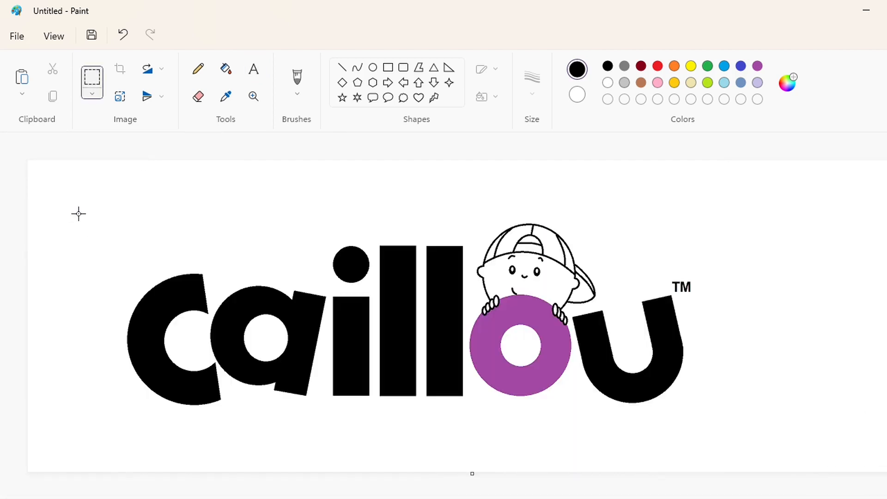
Create a custom pale peach colour, #FFEDD0 (RGB 255, 237, 208).
left_click(658, 83)
left_click(761, 99)
left_click(304, 236)
left_click(301, 254)
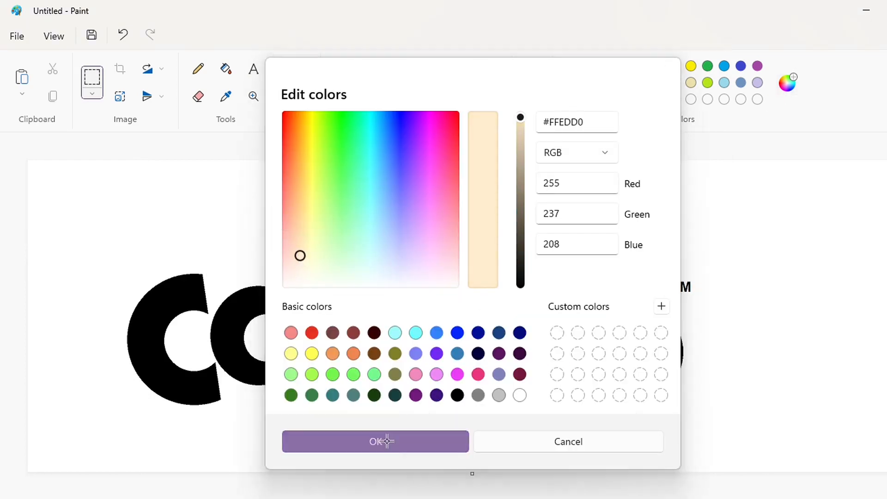
left_click(386, 440)
Fill every letter of the caillou wordmark red, including the dot of the i and the purple o.
left_click(725, 66)
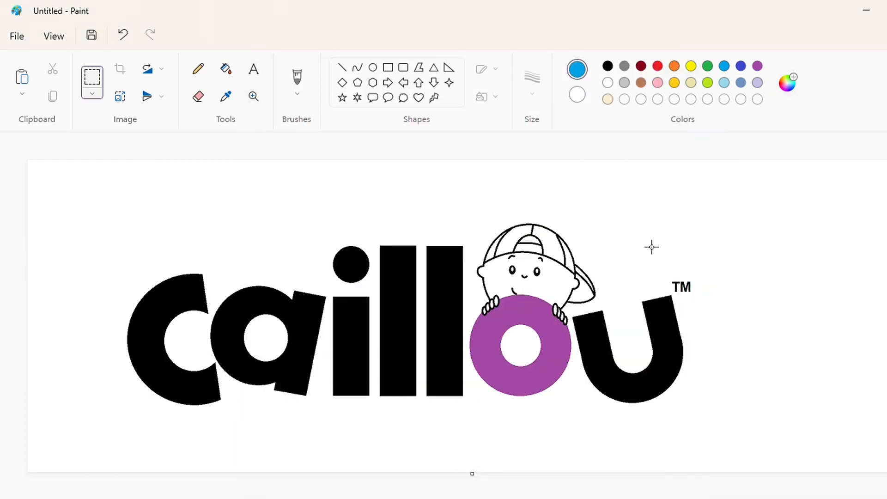
left_click(658, 66)
left_click(226, 68)
left_click(157, 304)
left_click(222, 328)
left_click(354, 268)
left_click(348, 341)
left_click(399, 324)
left_click(445, 324)
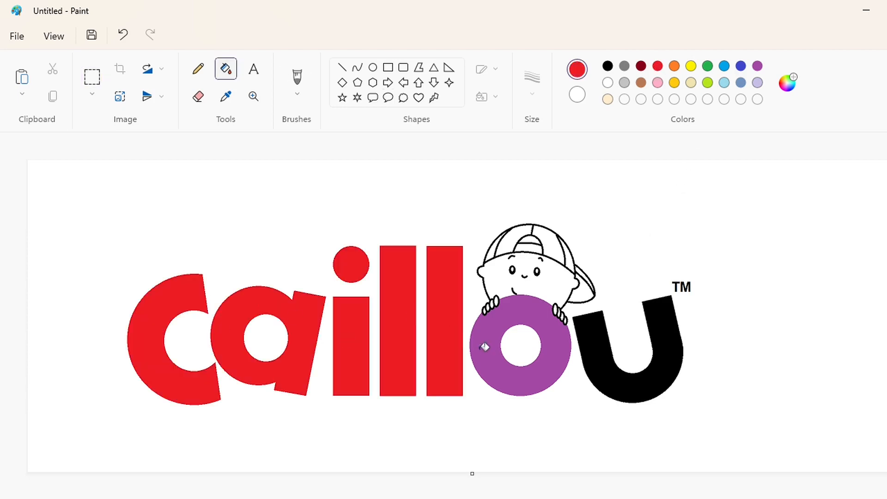
left_click(485, 347)
left_click(611, 376)
Fill the fingers of the boy's hand on the o's left side with the custom peach colour.
left_click(608, 99)
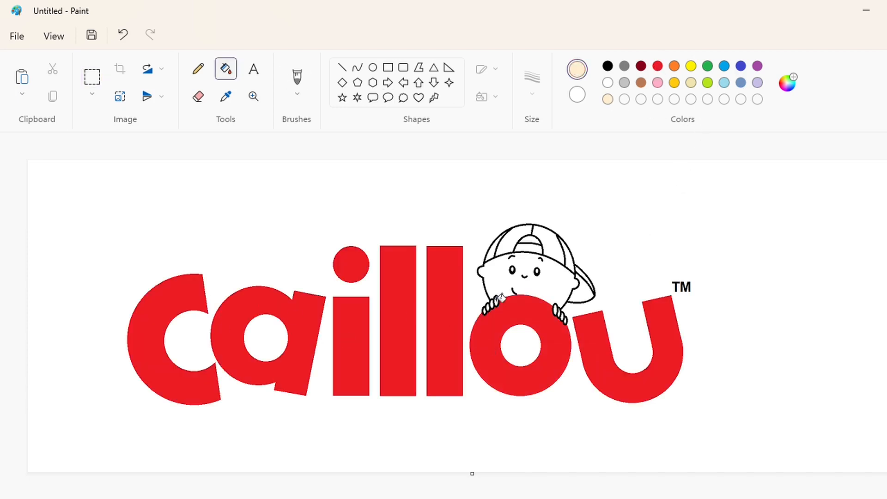
left_click(488, 308)
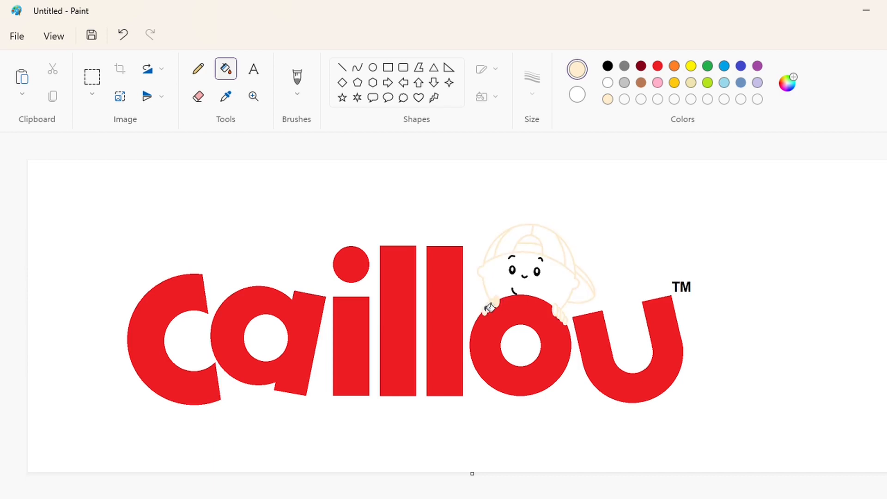
key("ctrl+z")
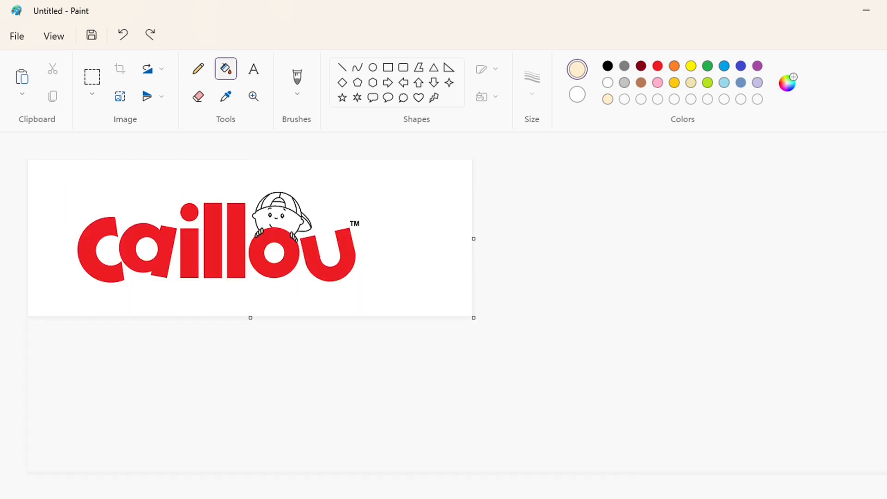
scroll(520, 290, "up", 5)
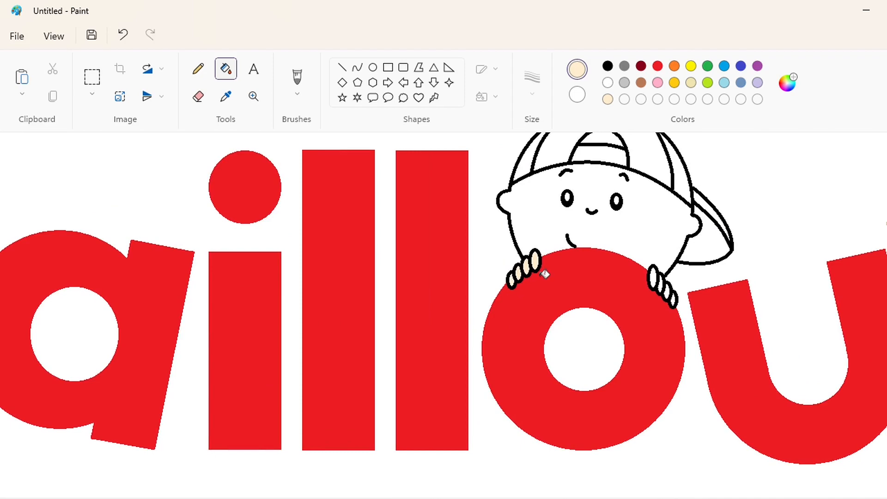
Create a slightly darker shade of the custom peach colour.
double_click(610, 100)
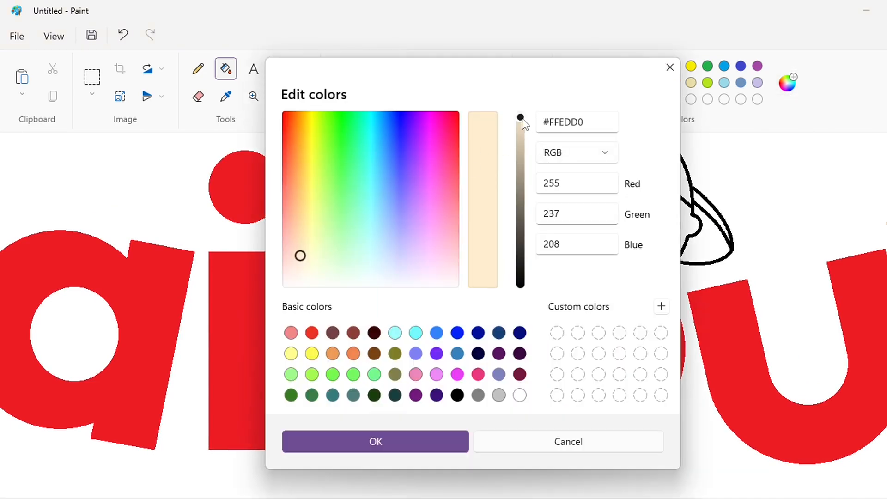
left_click_drag(523, 122, 522, 126)
left_click(376, 442)
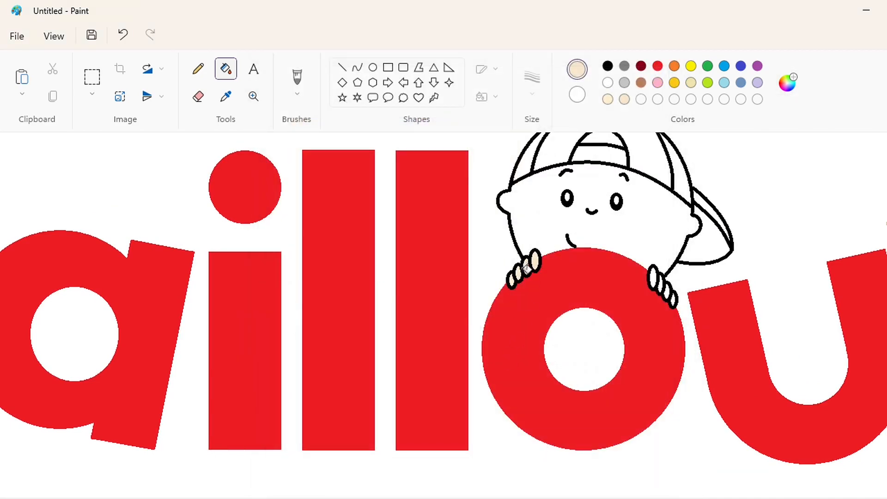
Fill the boy's fingers, face and ears with the darker peach colour.
left_click(649, 274)
key("ctrl+z")
left_click(655, 279)
left_click(656, 245)
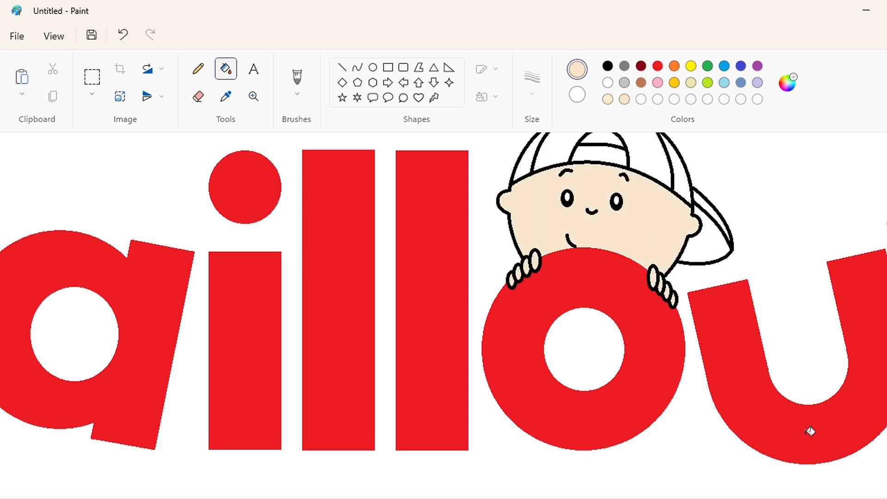
Fill the cap's back strap red and both parts of its brim blue.
key("ctrl+Page_Down")
left_click(658, 66)
left_click(544, 247)
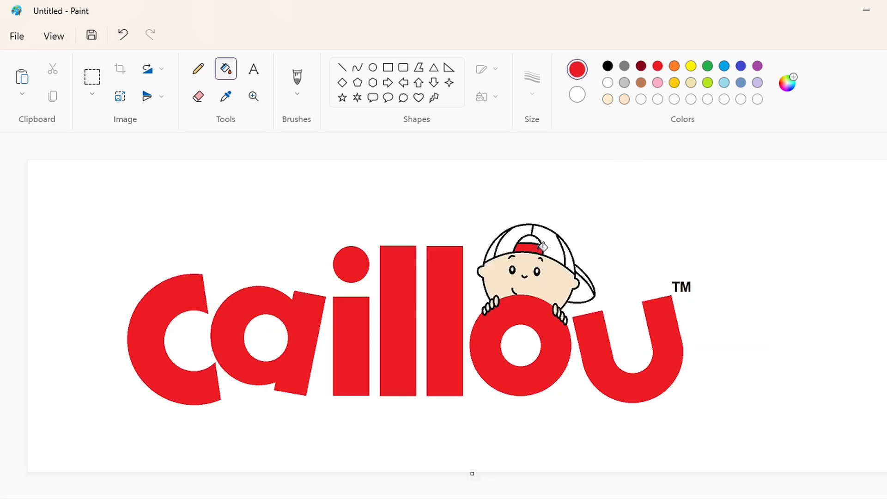
left_click(725, 67)
left_click(584, 284)
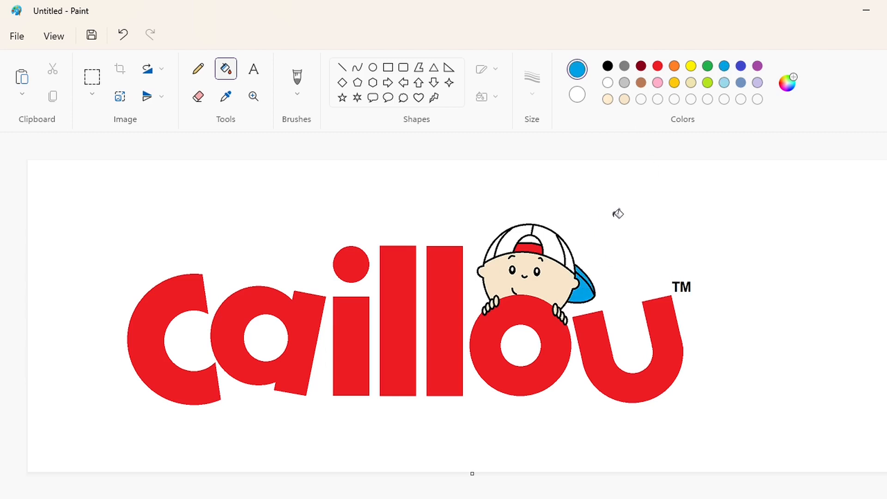
Fill the cap's two middle panels gold and the opening above the strap with the darker peach.
left_click(674, 82)
left_click(519, 238)
left_click(548, 238)
left_click(625, 99)
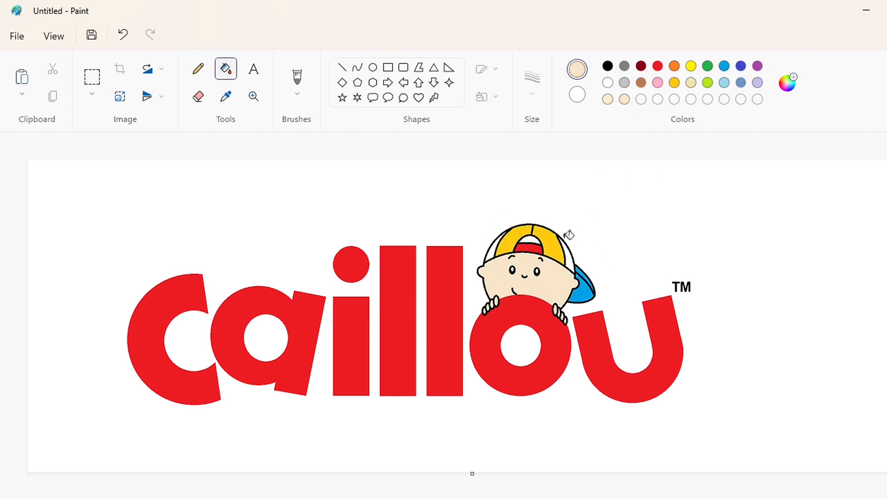
Fill the cap's two outer side panels green.
left_click(708, 66)
left_click(494, 251)
left_click(572, 257)
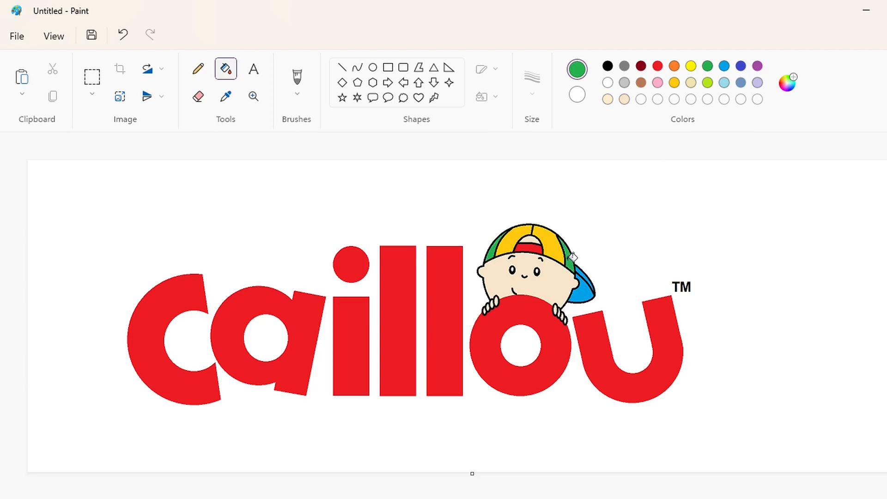